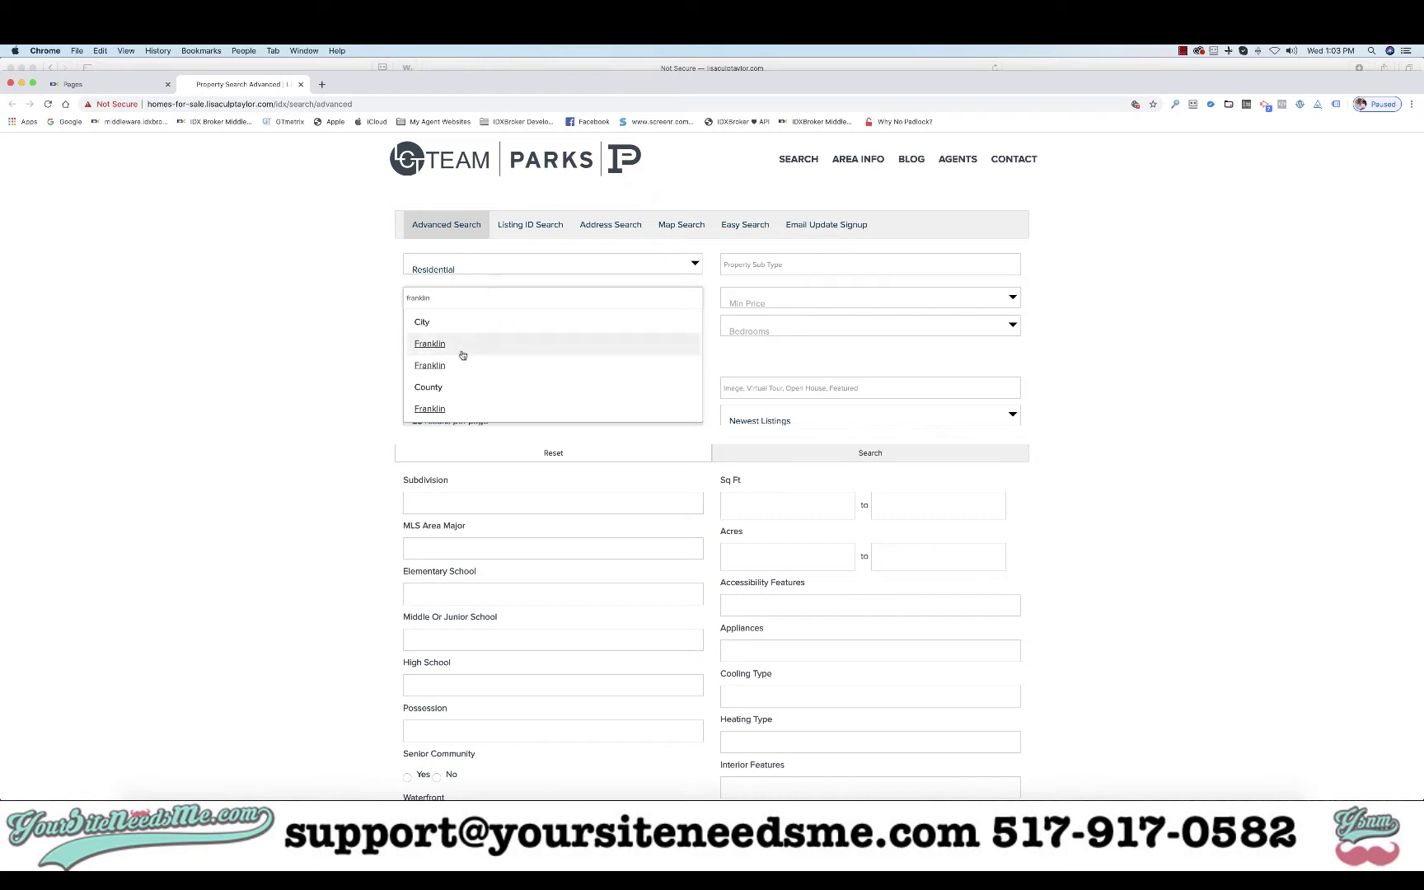
- Leave the property search page and open the RTMLS dynamic city list for editing in the IDX Broker location lists
click(283, 284)
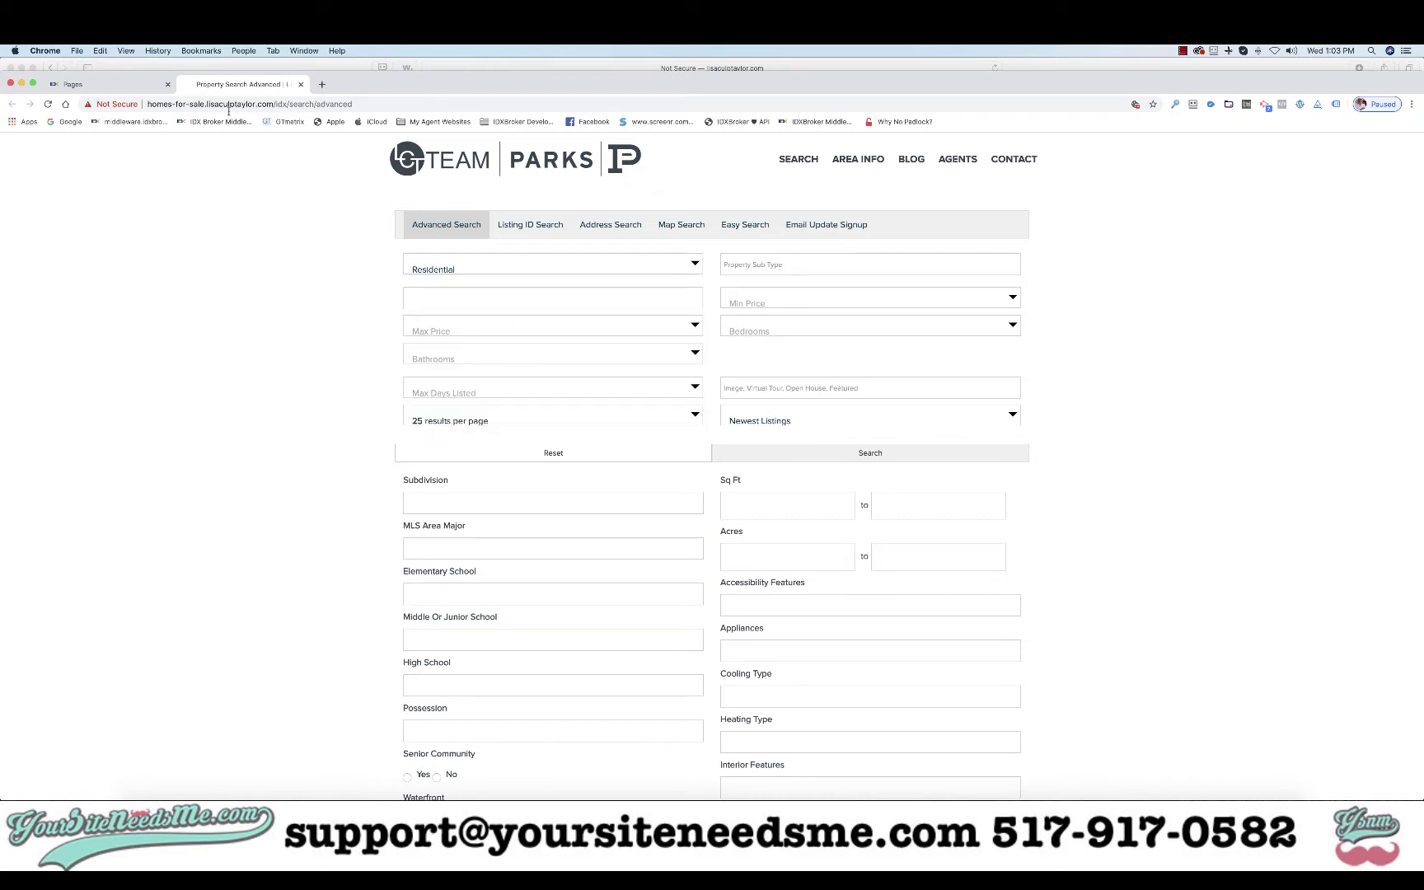
click(132, 85)
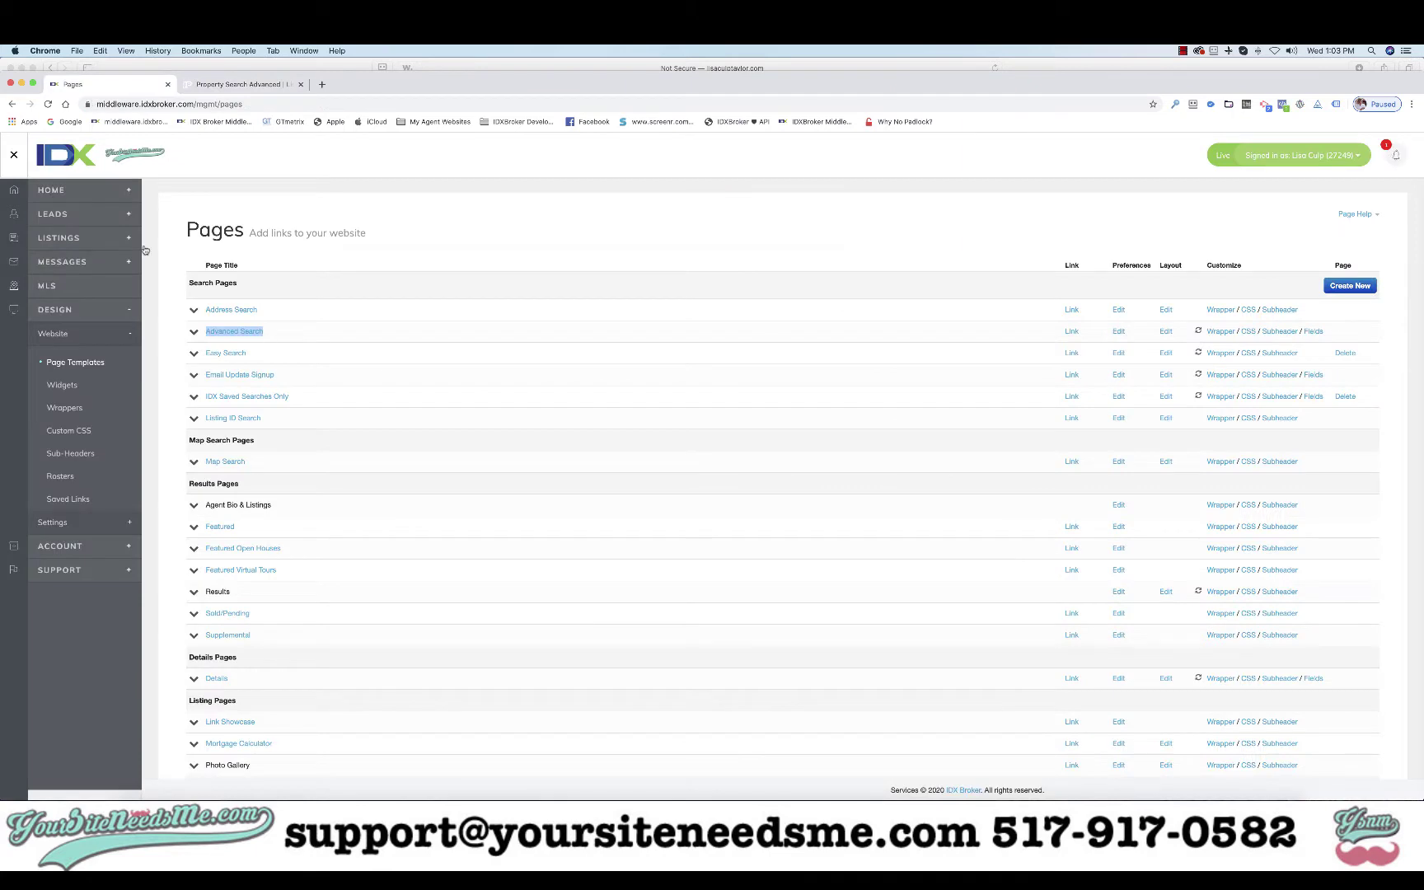
click(49, 524)
click(60, 411)
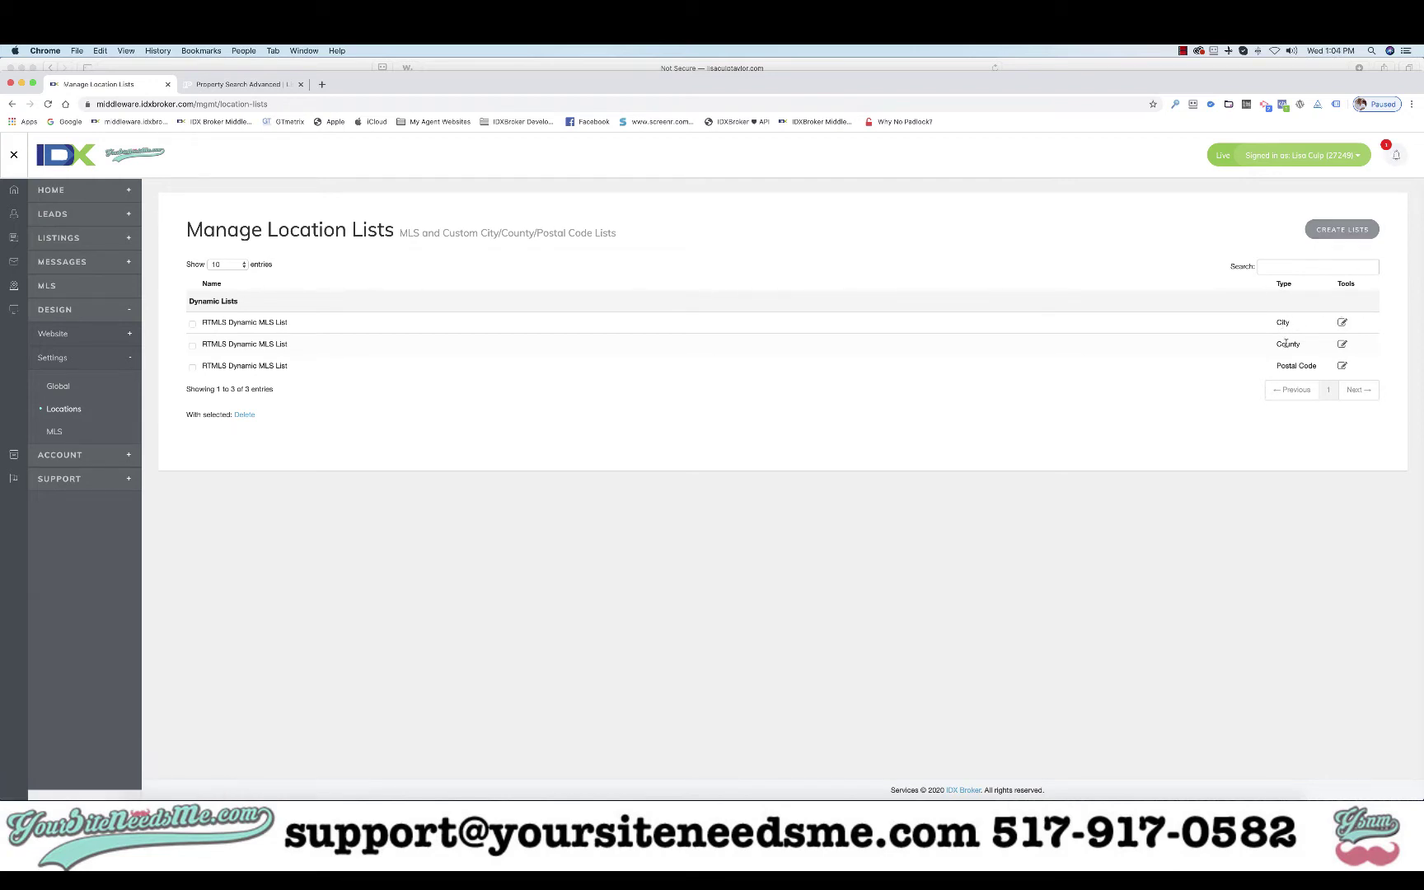
click(1342, 322)
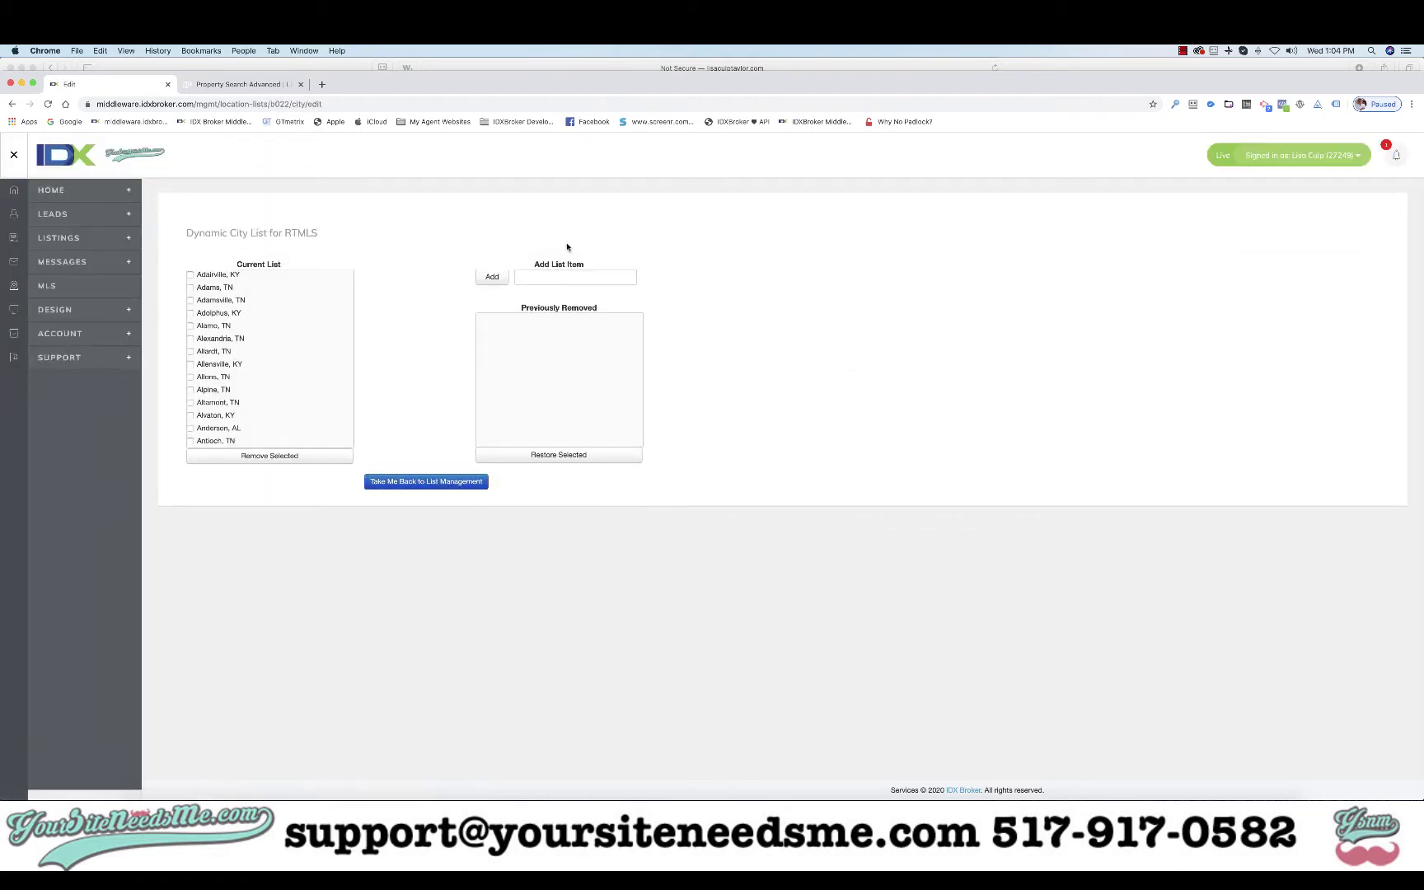
- Remove Adairville, Adolphus, Allensville, Alvaton, Benton and Bowling Green, KY, plus Anderson, Ardmore and Athens, AL, from the city list and return to list management
scroll(234, 398, down, 15)
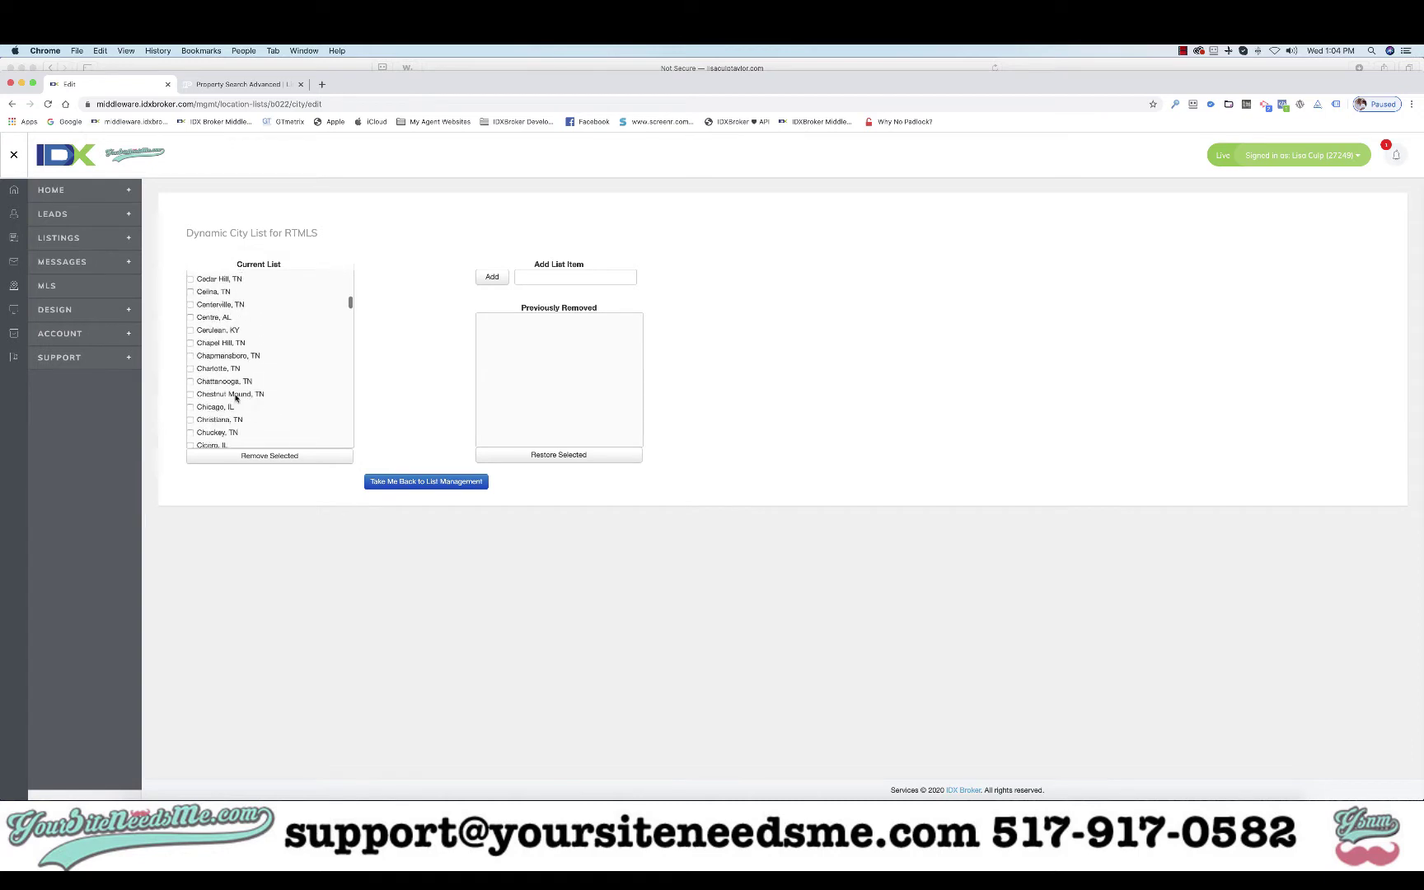
scroll(234, 398, down, 20)
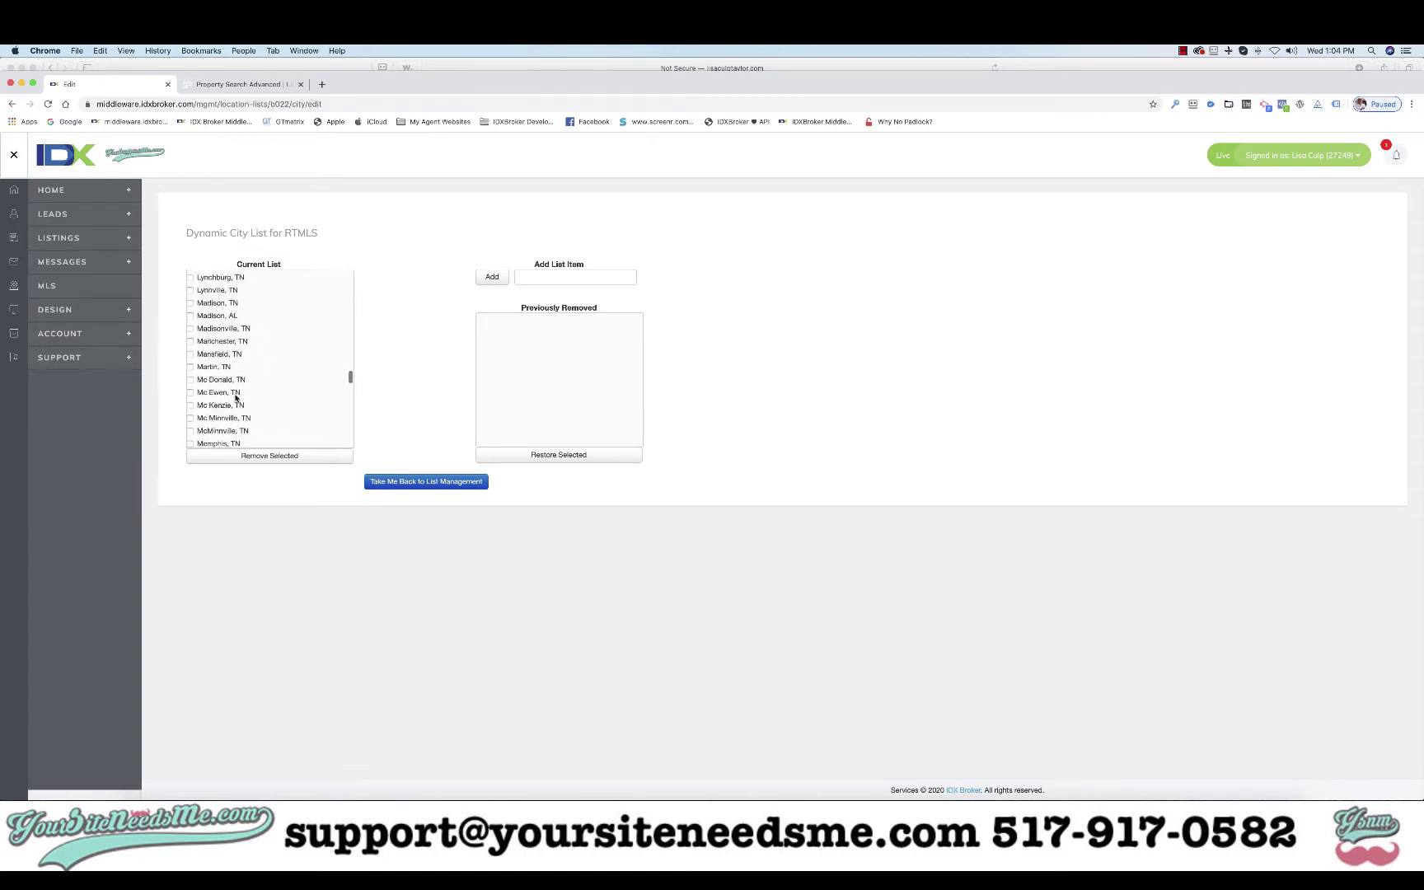
scroll(234, 398, up, 20)
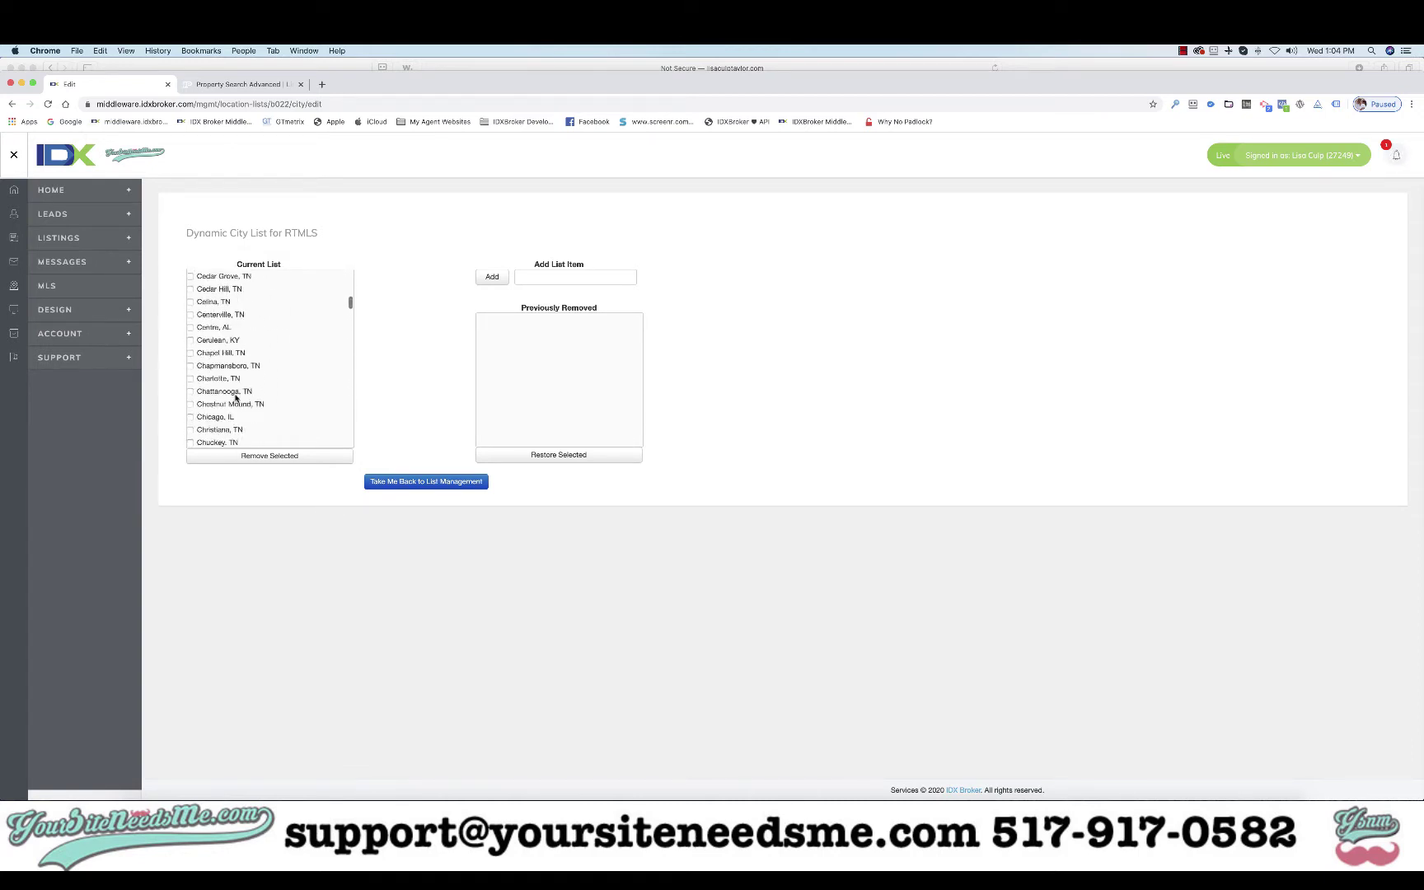
scroll(237, 391, up, 4)
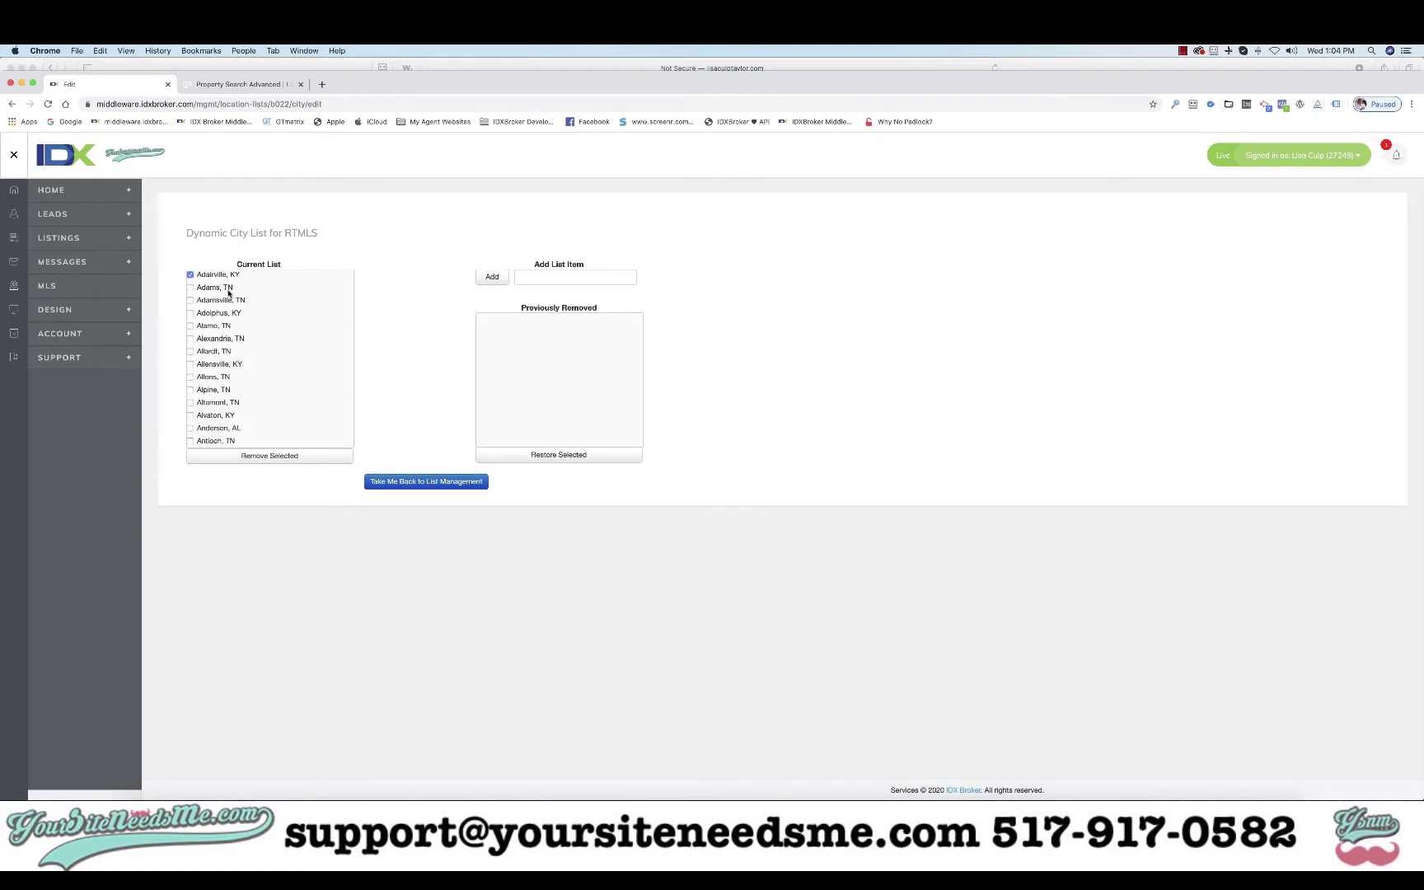
click(224, 314)
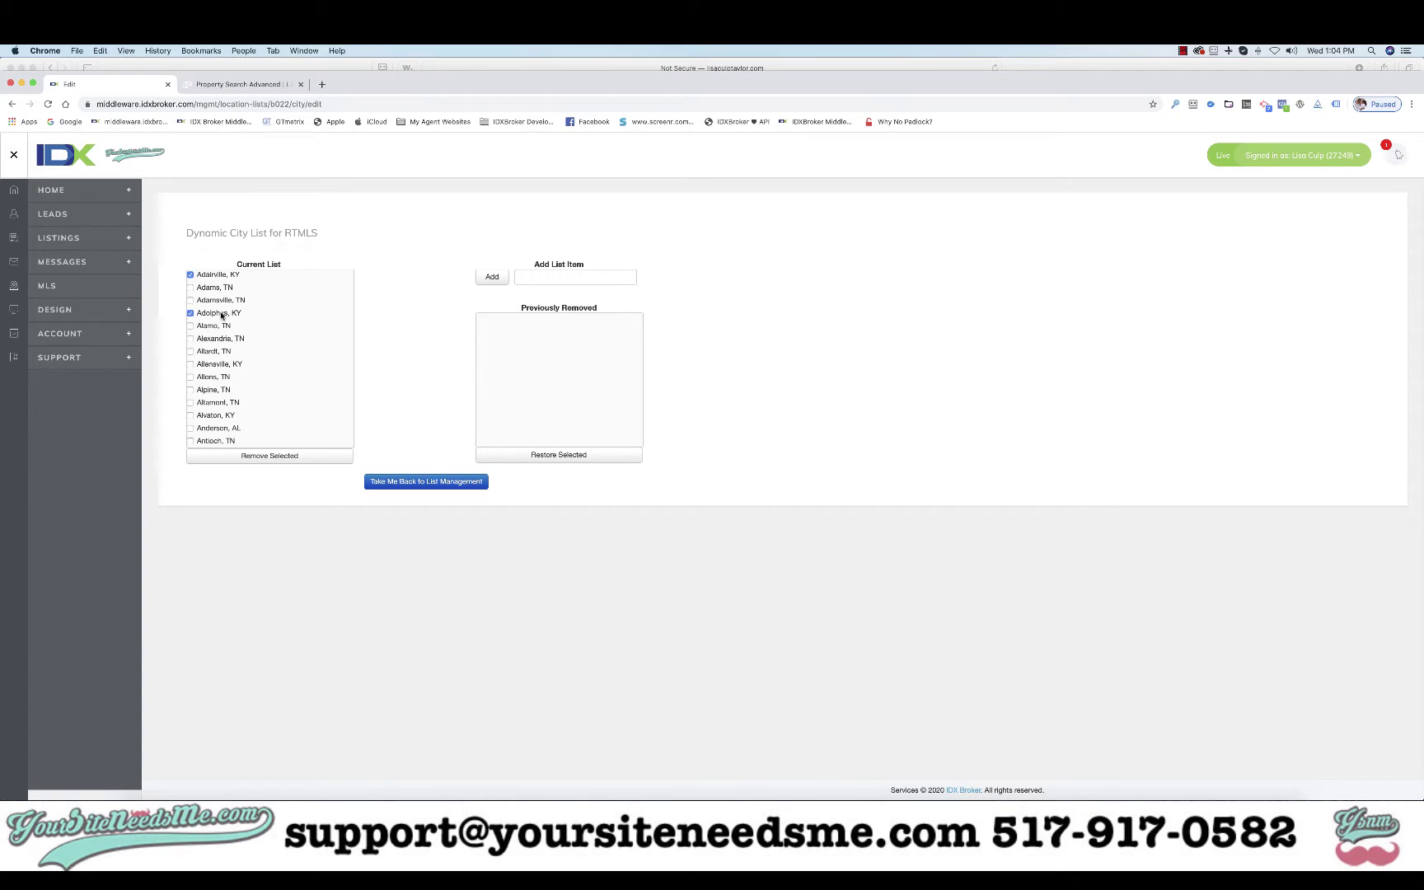
click(221, 364)
scroll(219, 416, down, 5)
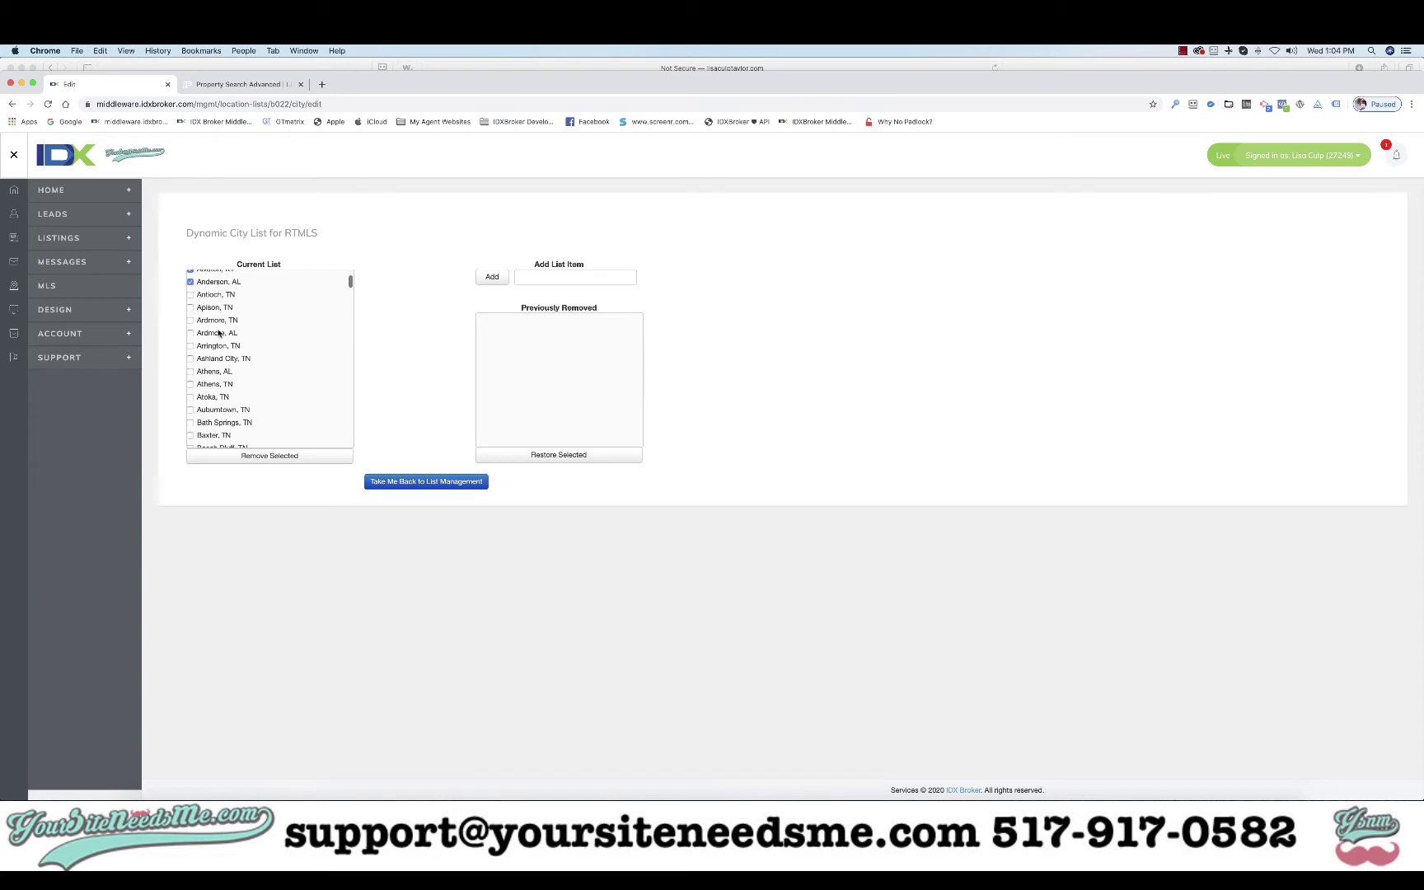
click(218, 334)
click(220, 371)
scroll(223, 391, down, 2)
scroll(223, 404, down, 2)
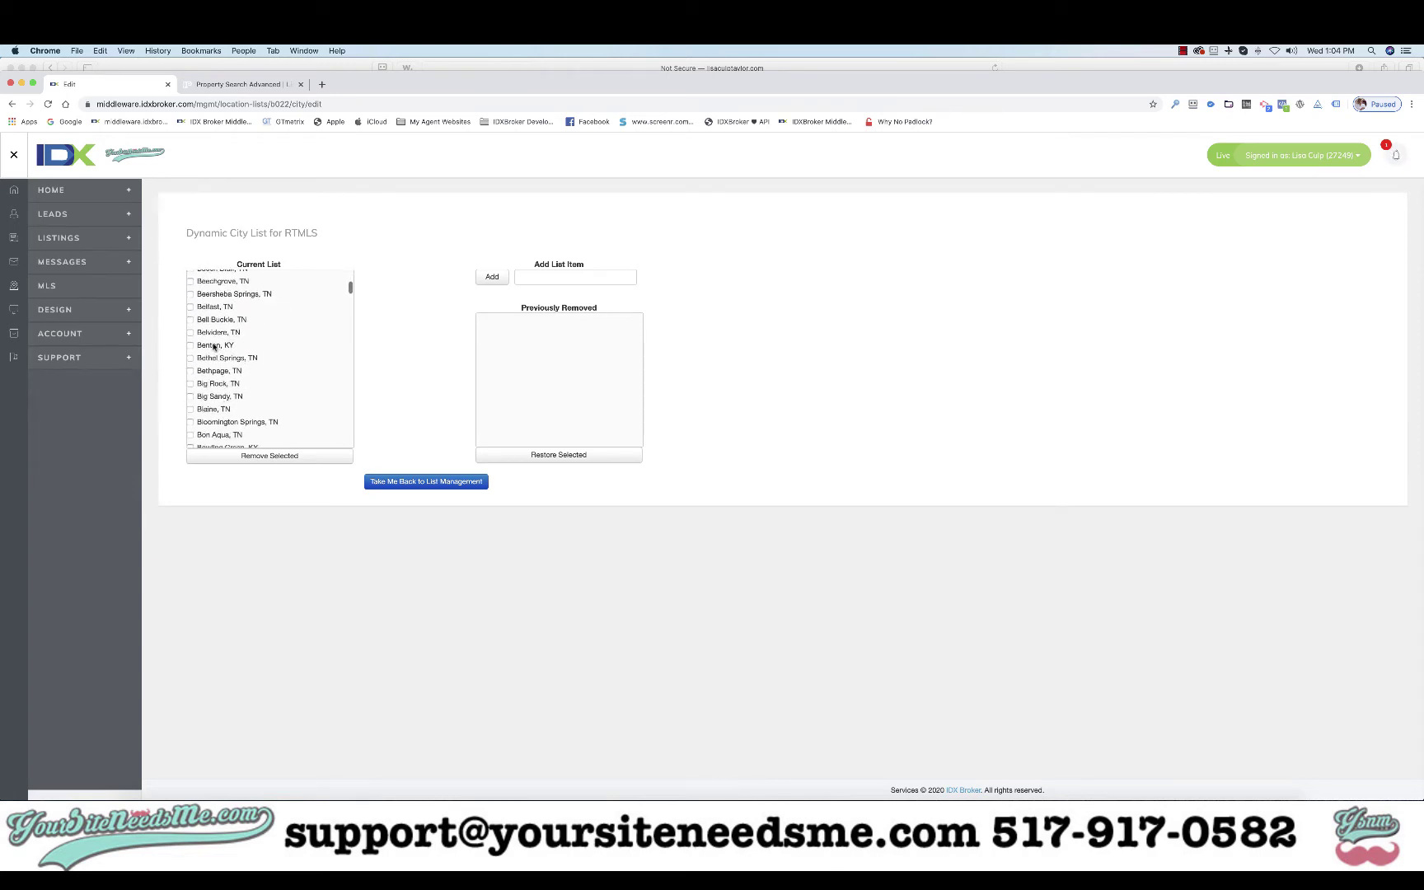
click(213, 347)
scroll(218, 363, down, 2)
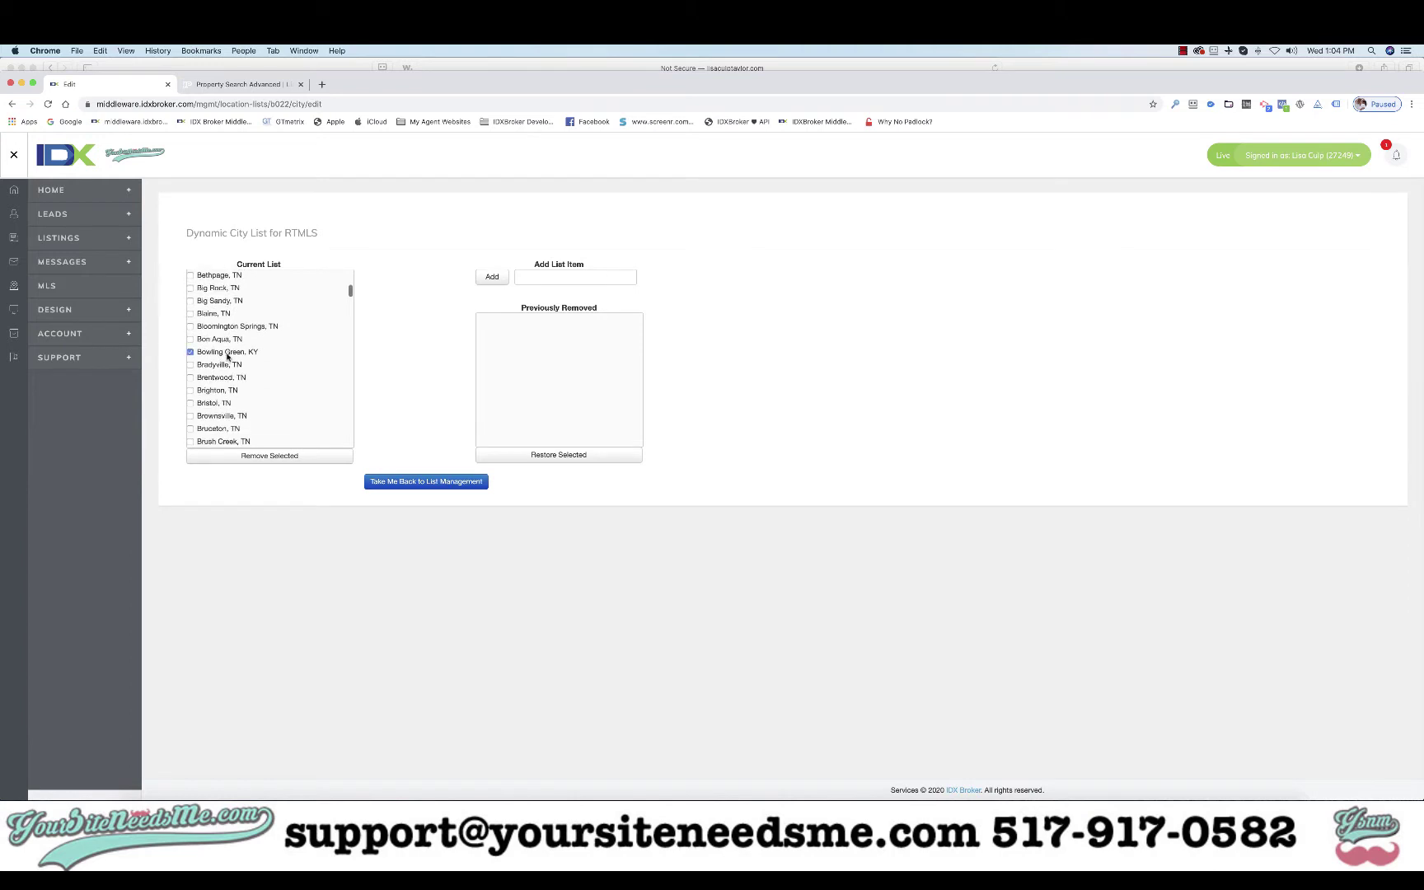
click(252, 456)
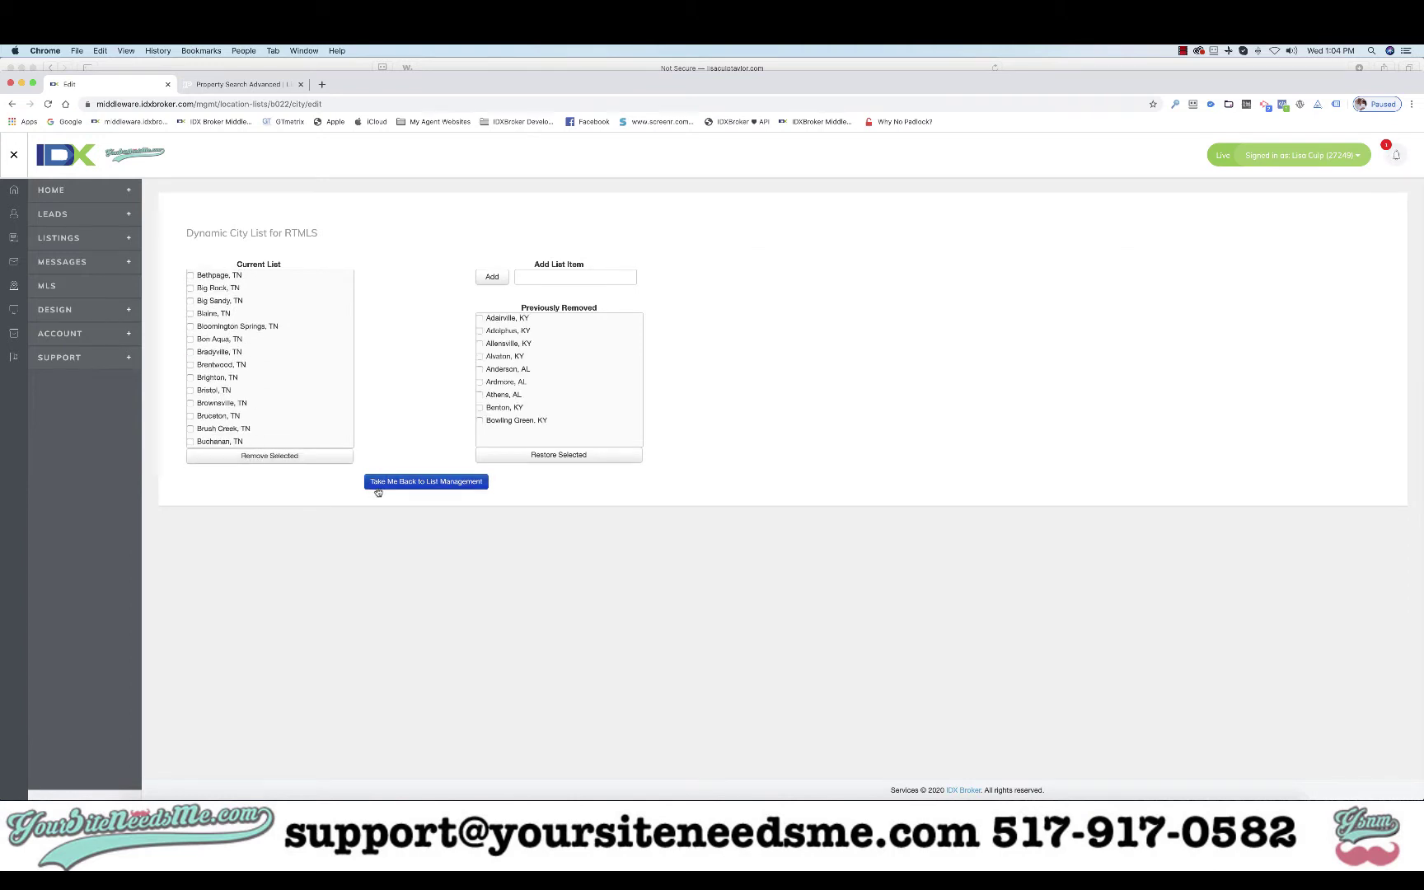
click(415, 482)
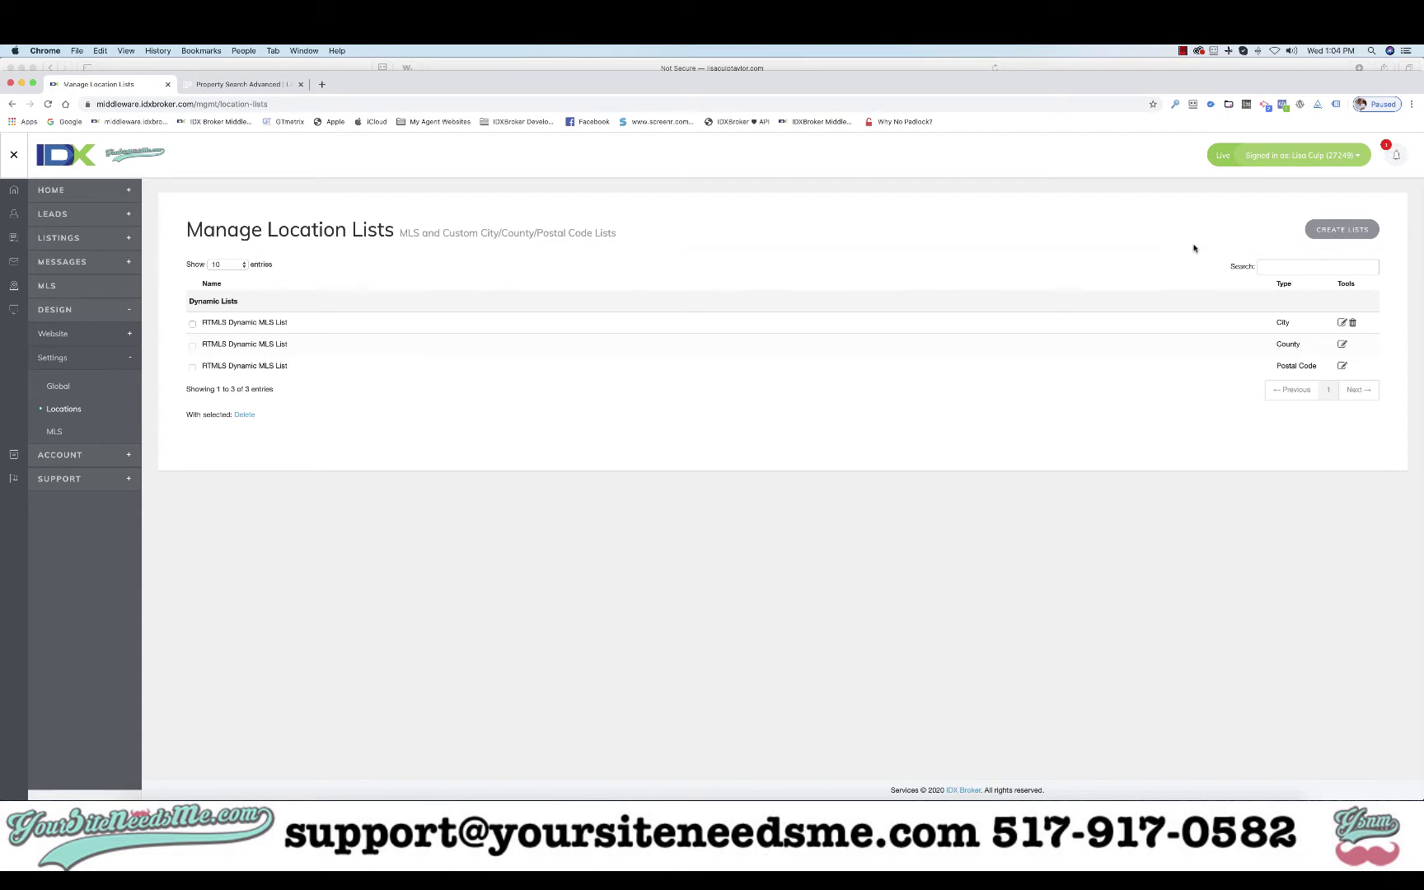
- Start a new custom location list of type City and add Franklin, TN as a single item
click(1333, 231)
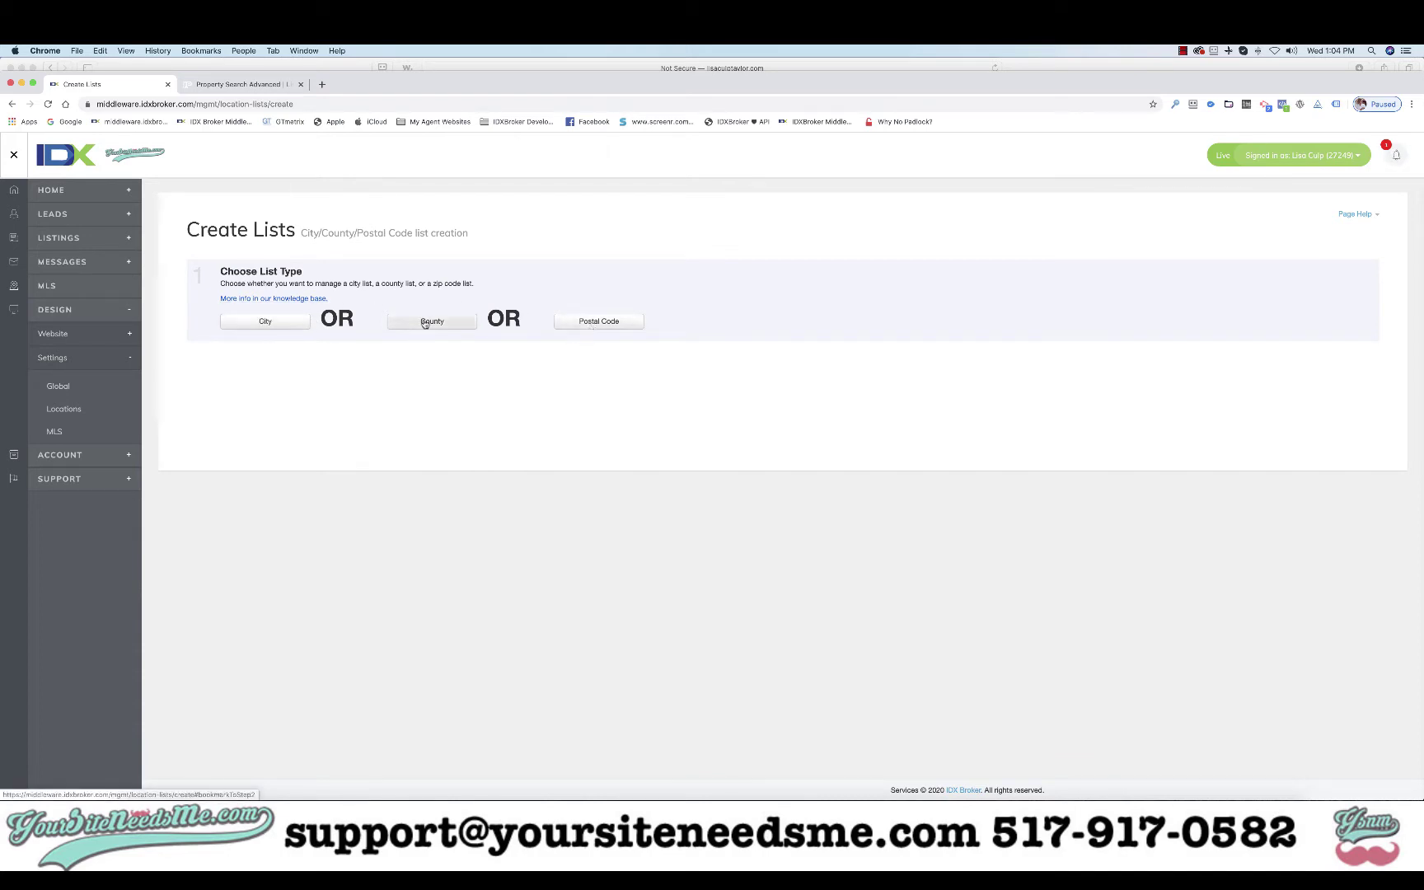
click(282, 324)
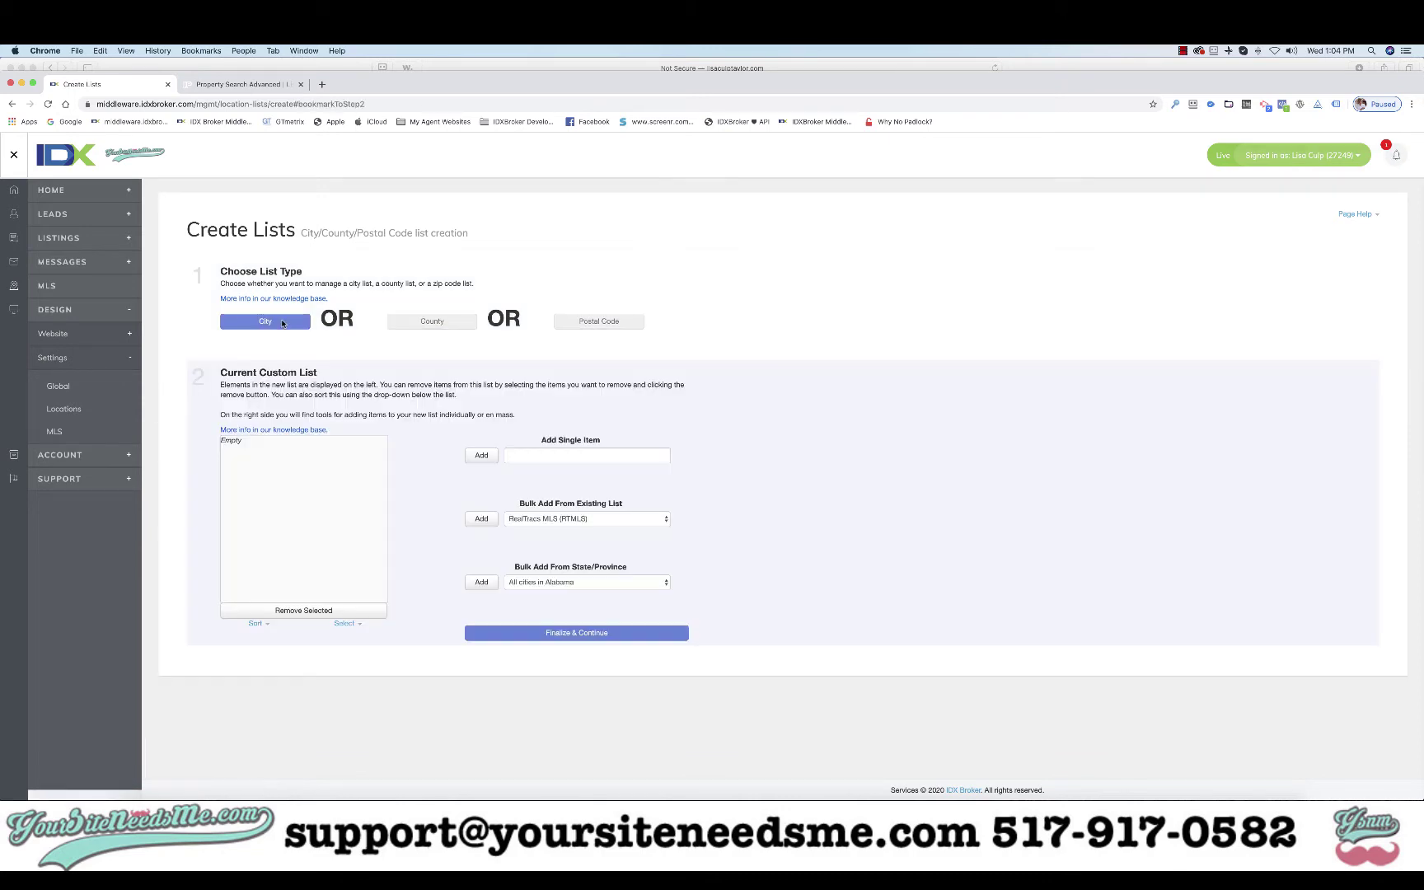
click(538, 454)
text(Fr)
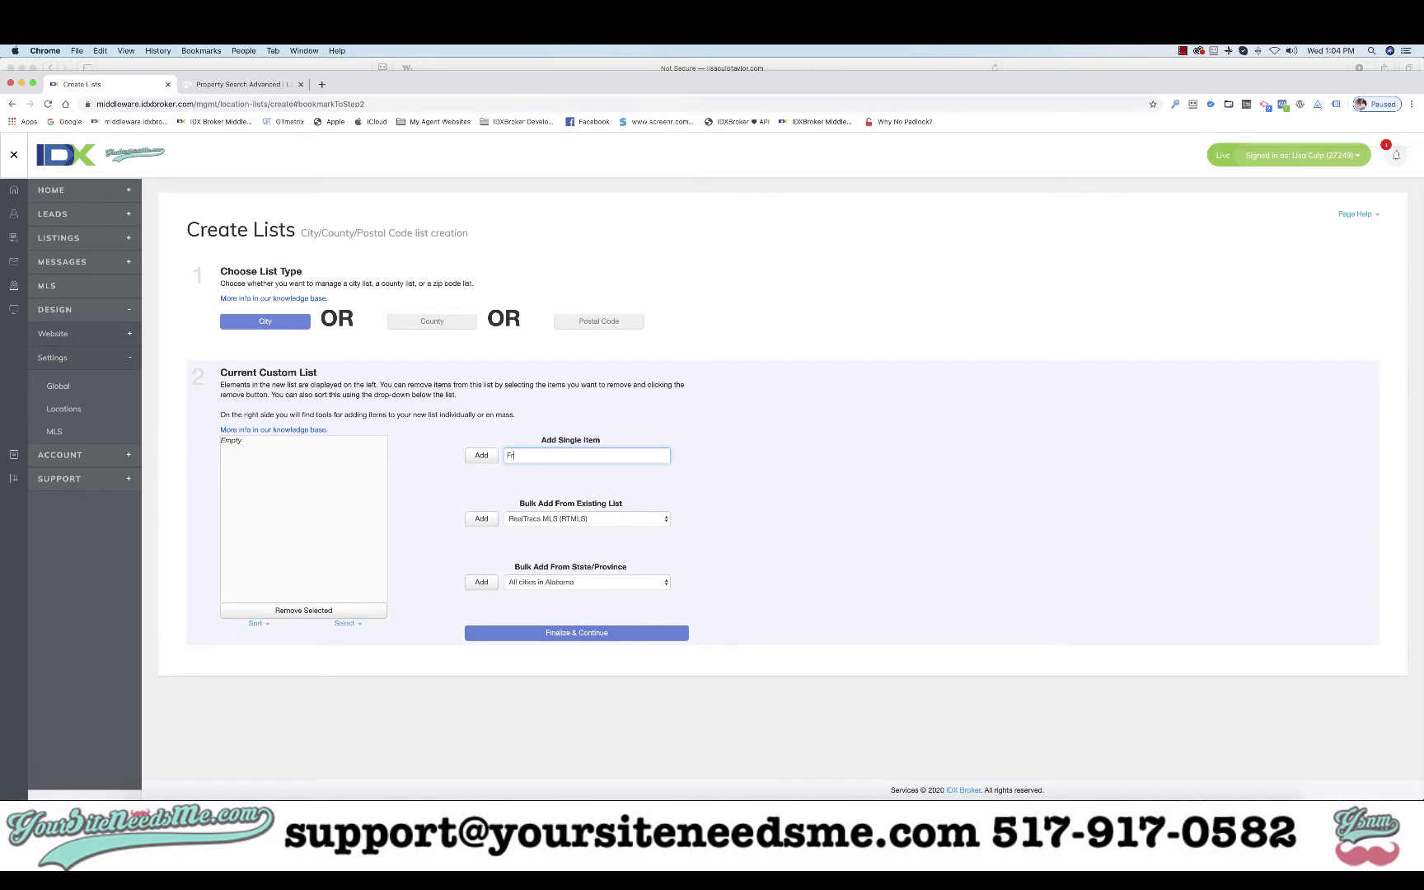
text(anklin)
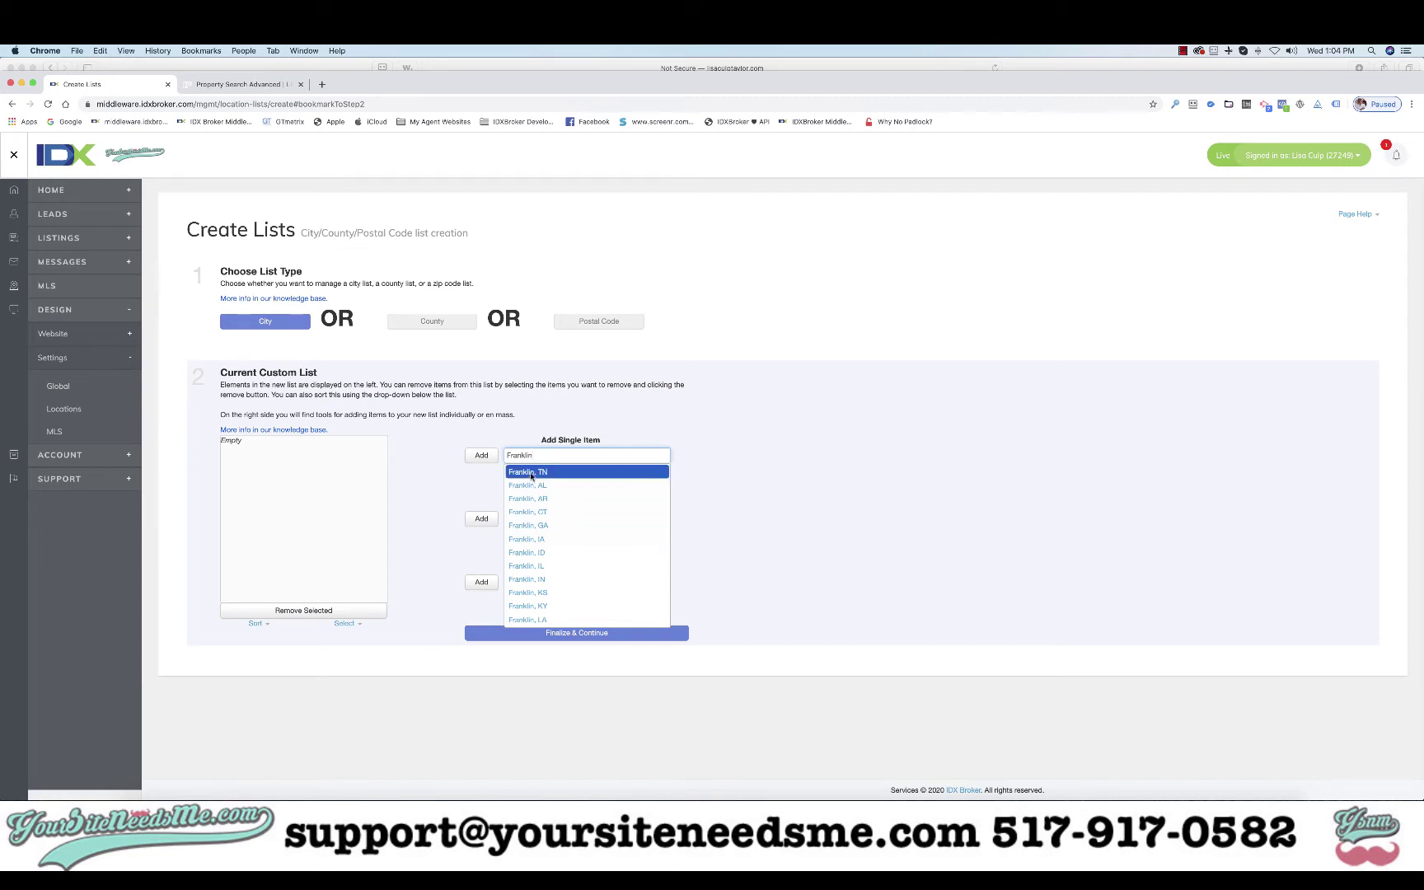
click(526, 473)
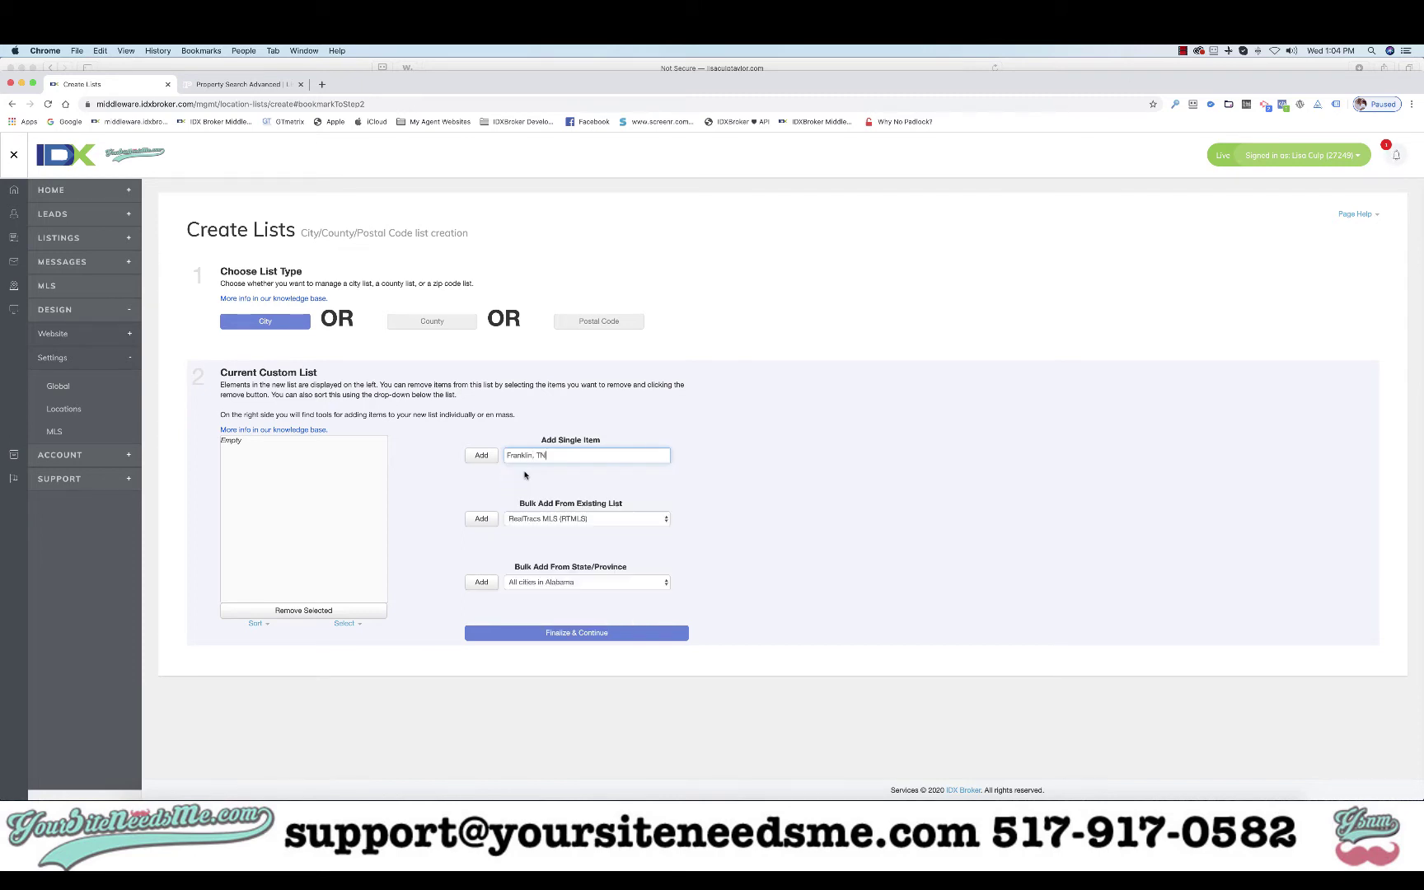
click(482, 456)
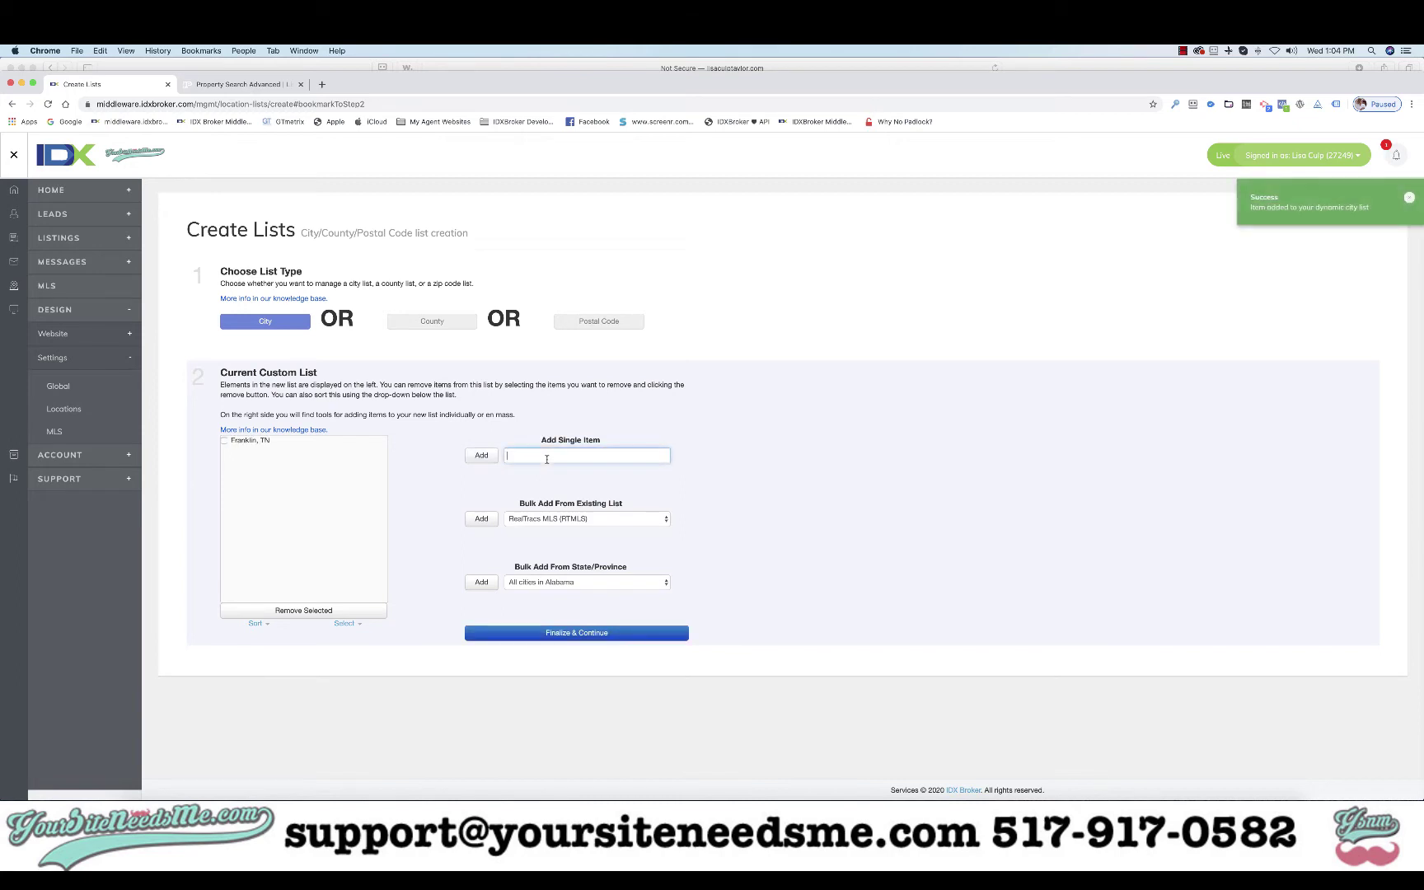
- Add Nashville, TN and Brentwood, TN as single items to the custom city list
text(Nashville)
click(542, 468)
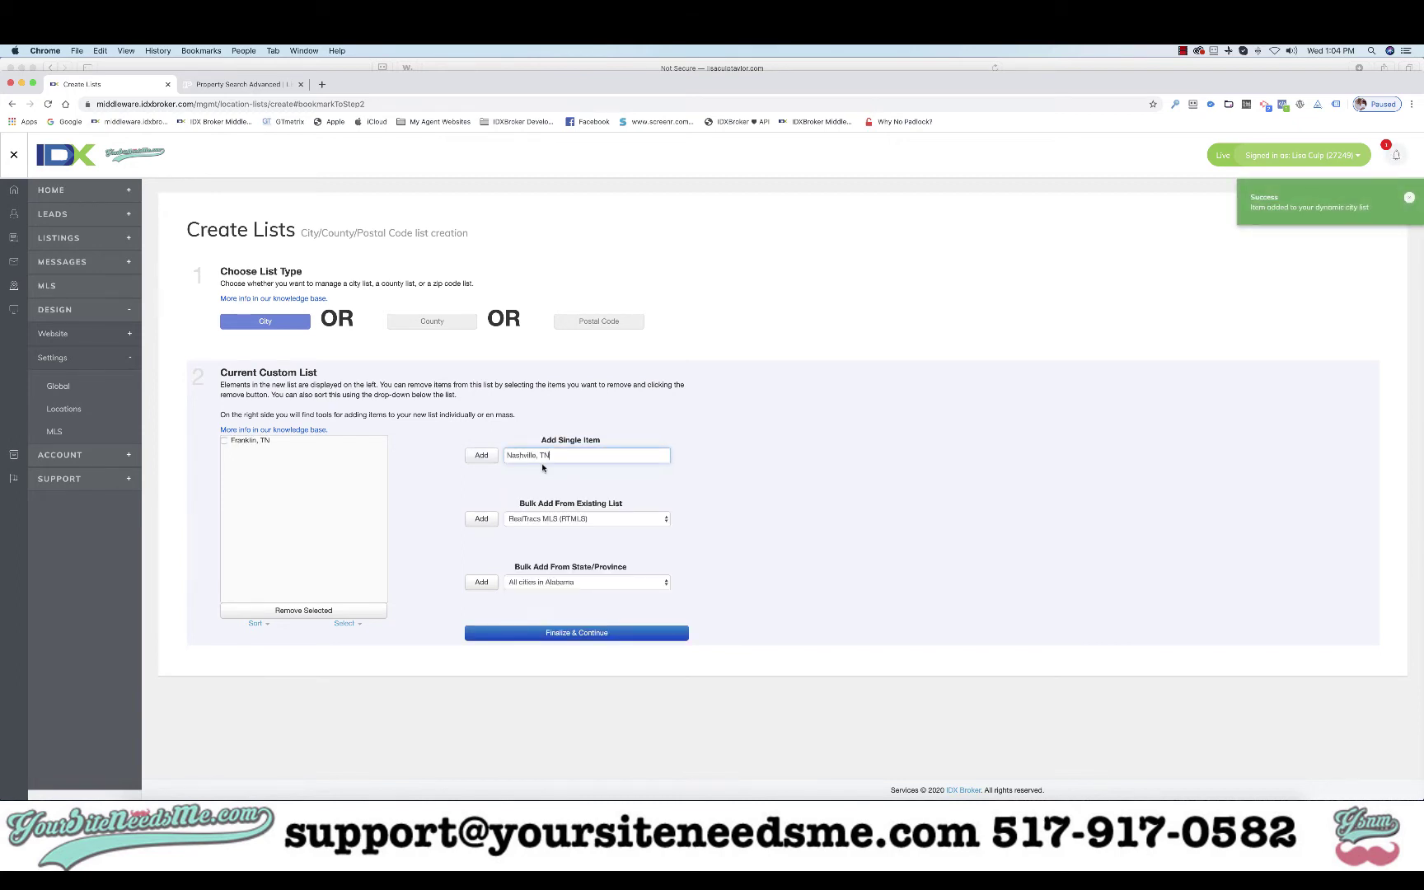
click(478, 458)
text(Bra)
text(ntwood)
click(577, 468)
click(480, 455)
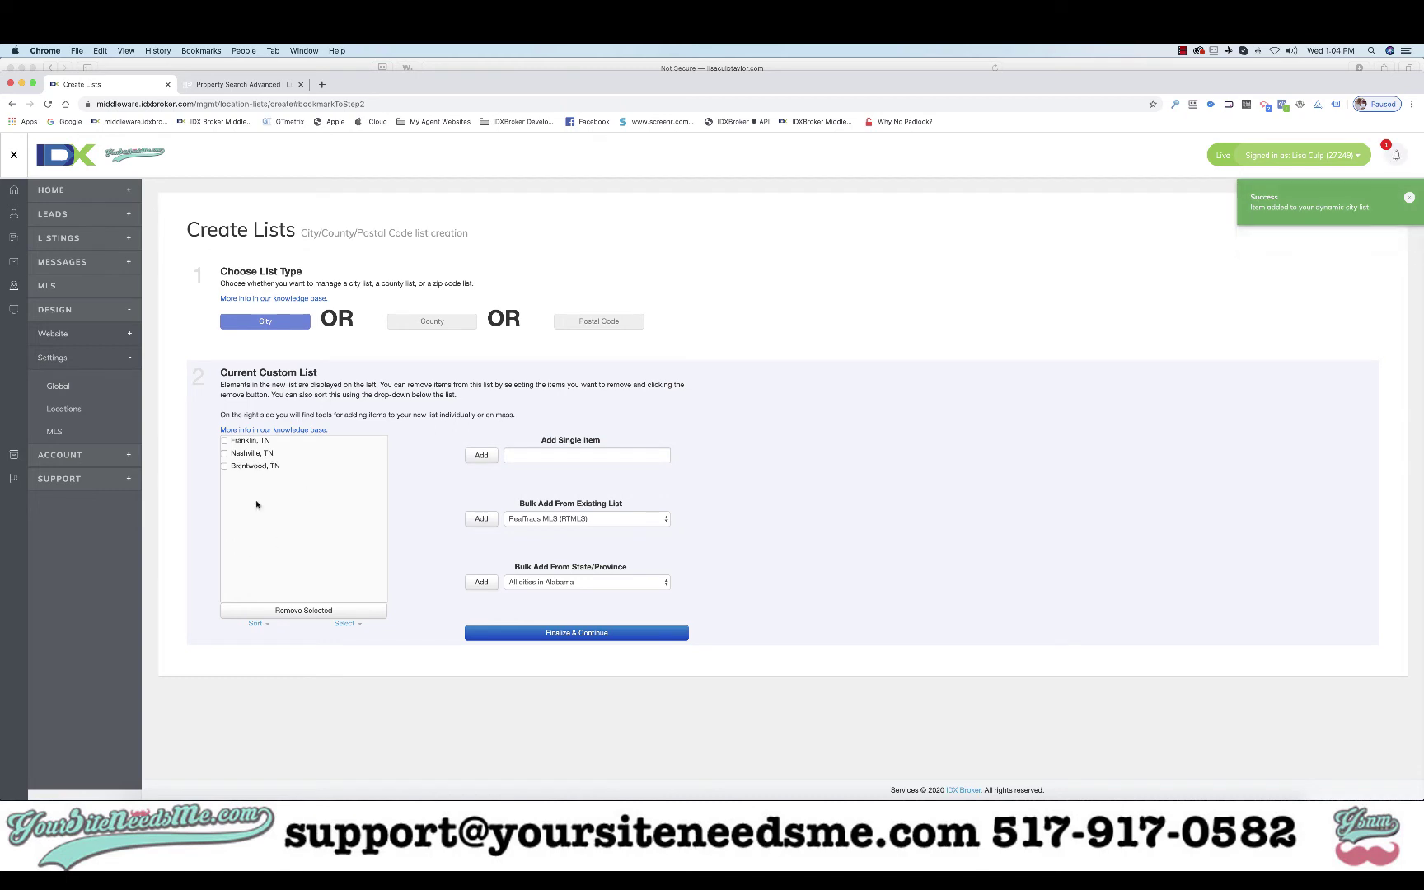
- Sort the custom city list alphabetically and finalize it, continuing to the naming of the new list
click(224, 455)
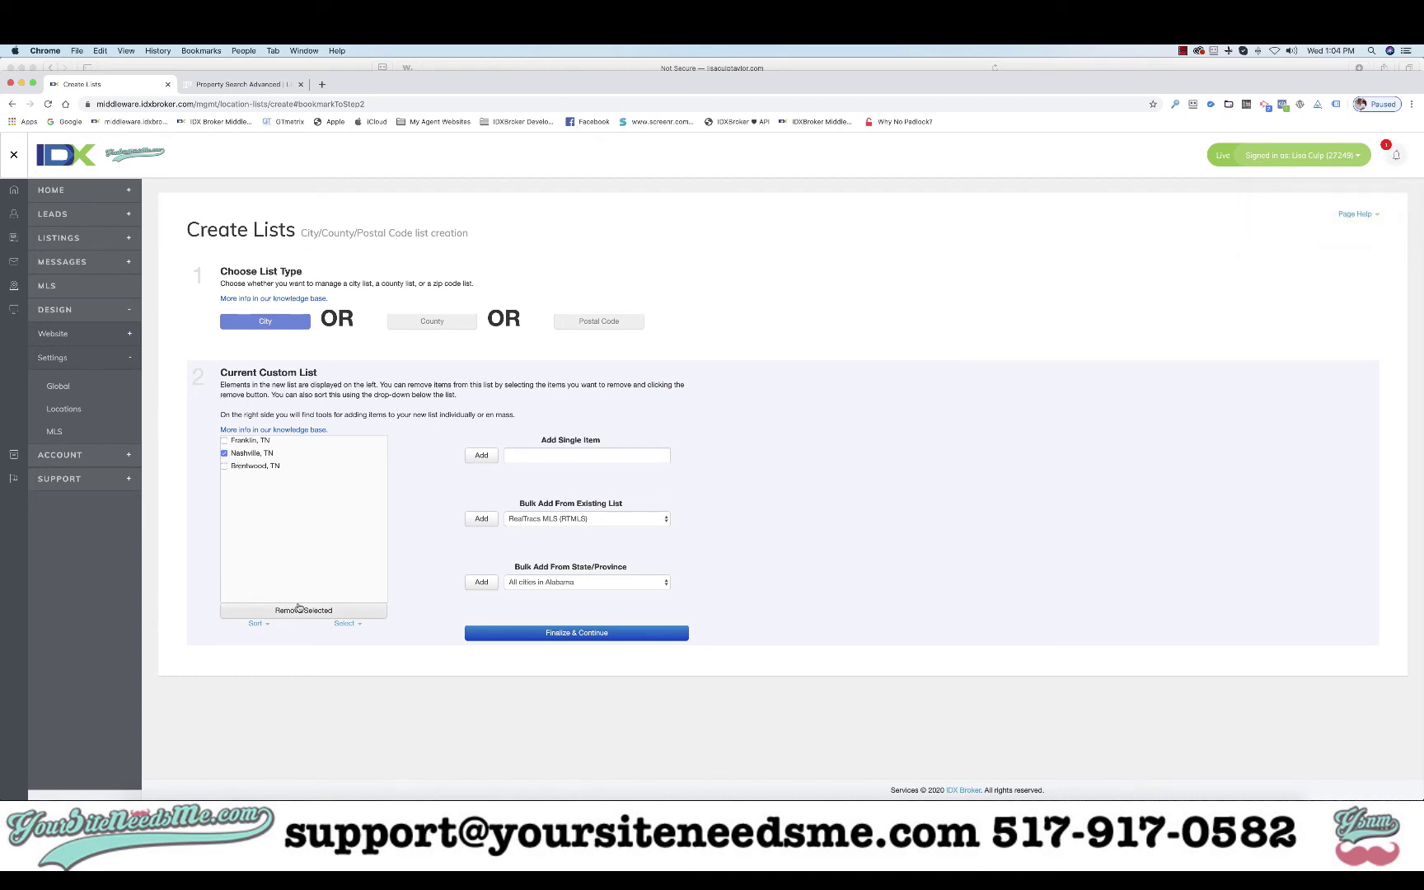
click(224, 453)
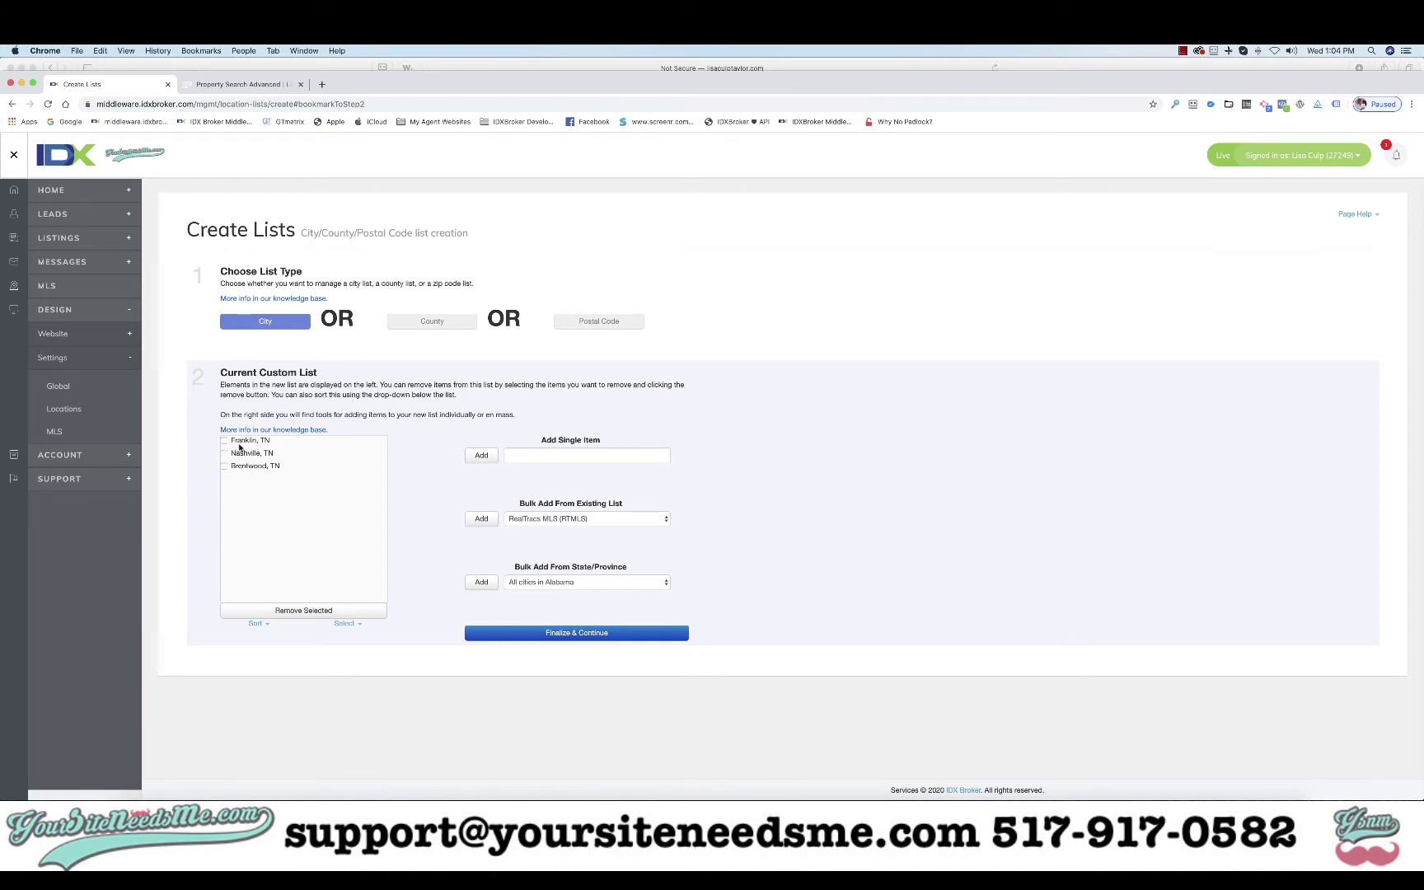
click(268, 627)
click(264, 640)
click(567, 634)
click(306, 642)
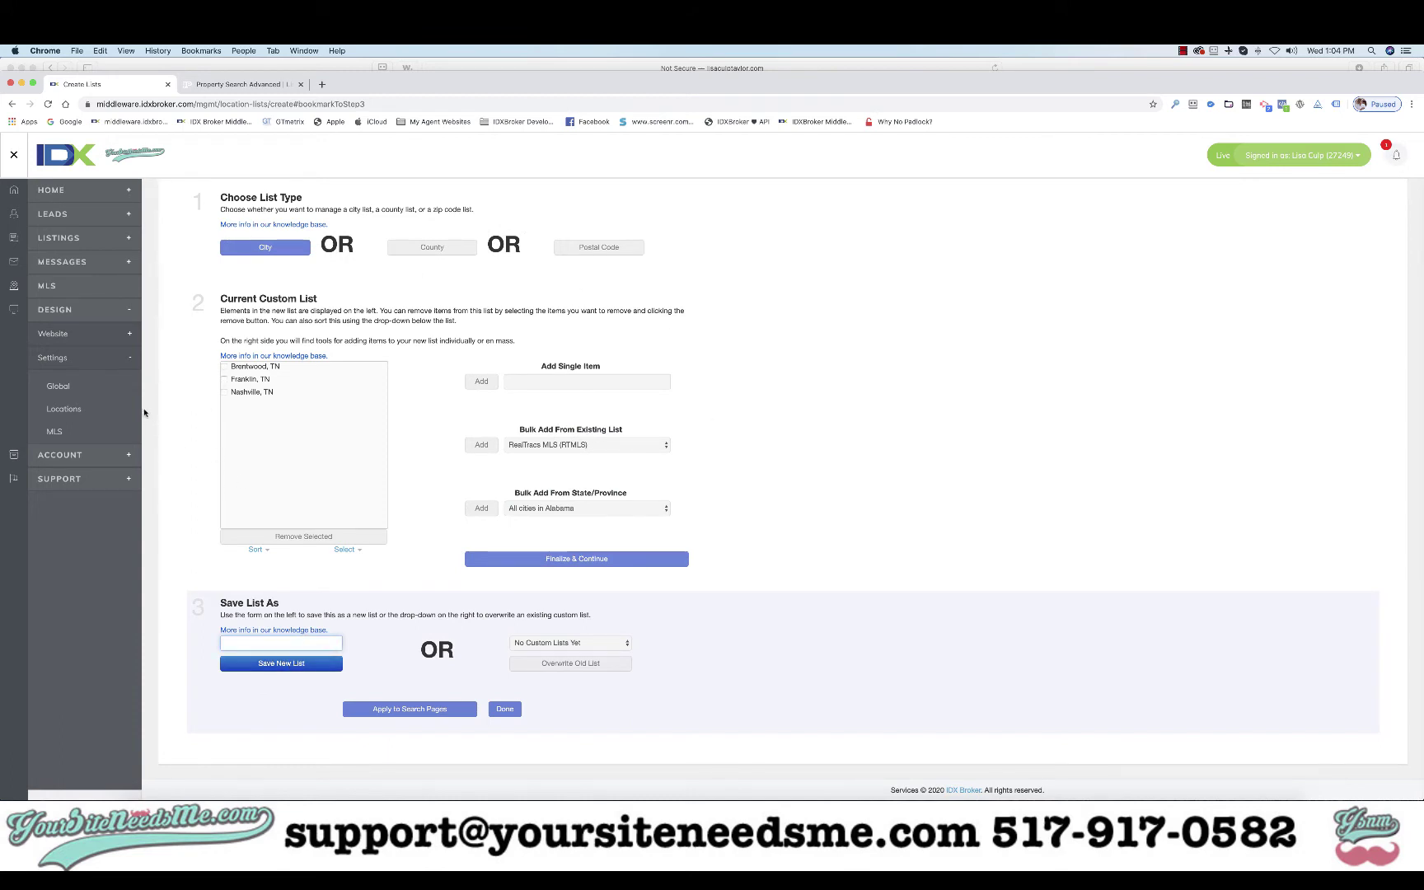
- Open the search setup in the Advanced Search page preferences and examine which city lists can be assigned
click(132, 335)
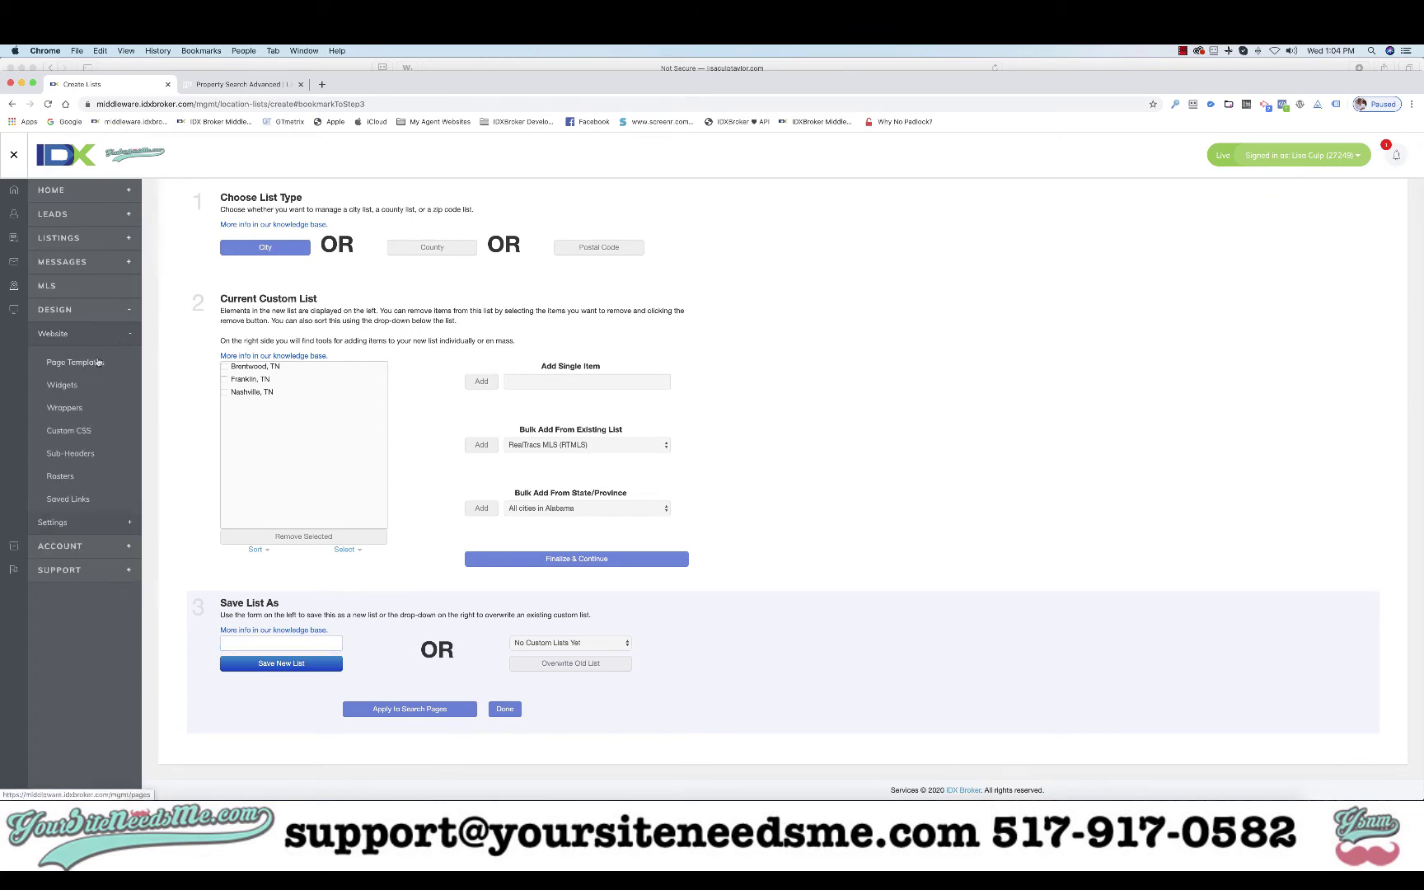
click(98, 363)
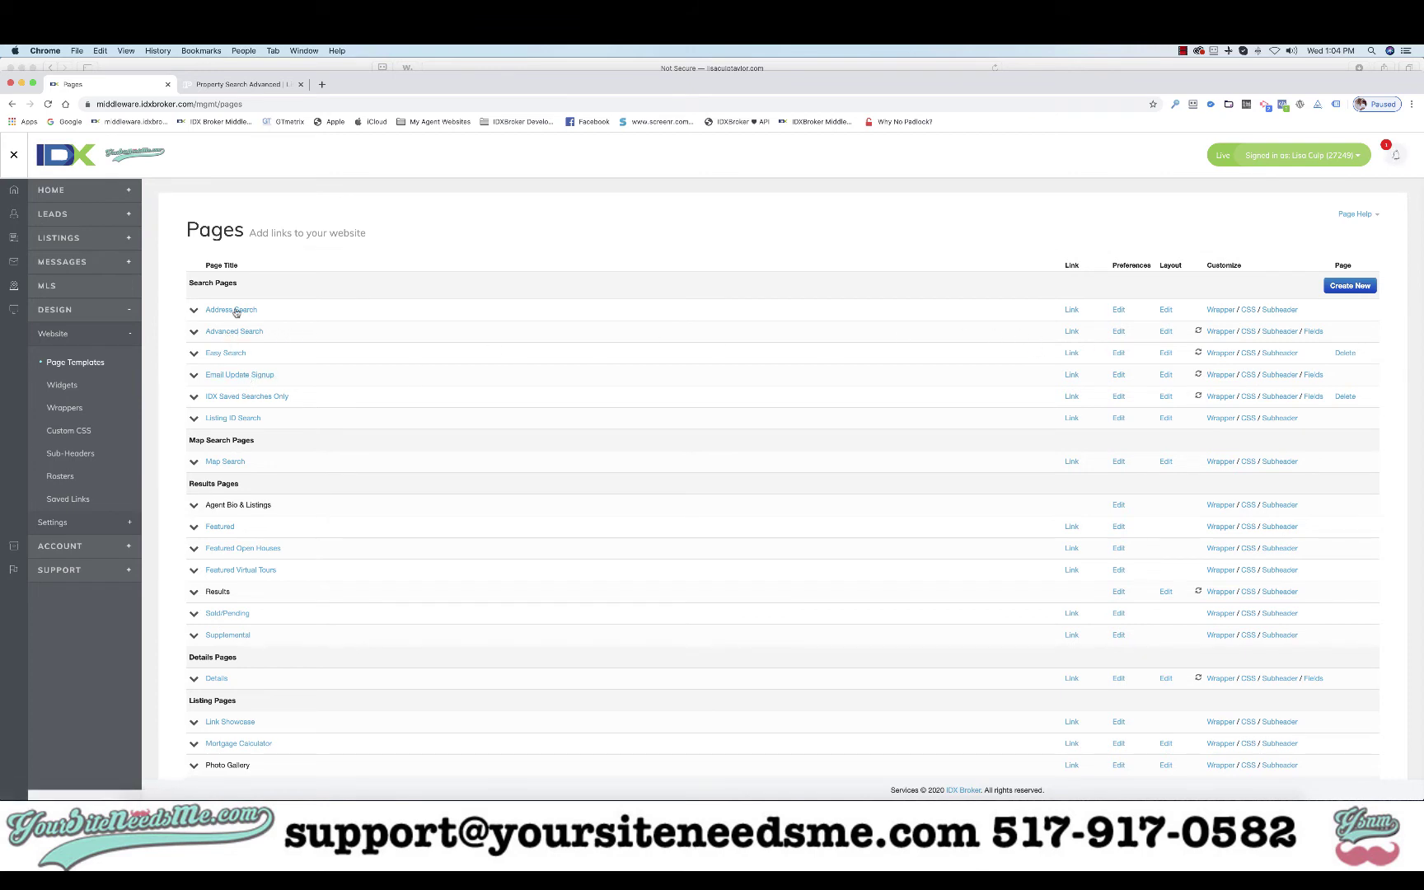
click(1118, 332)
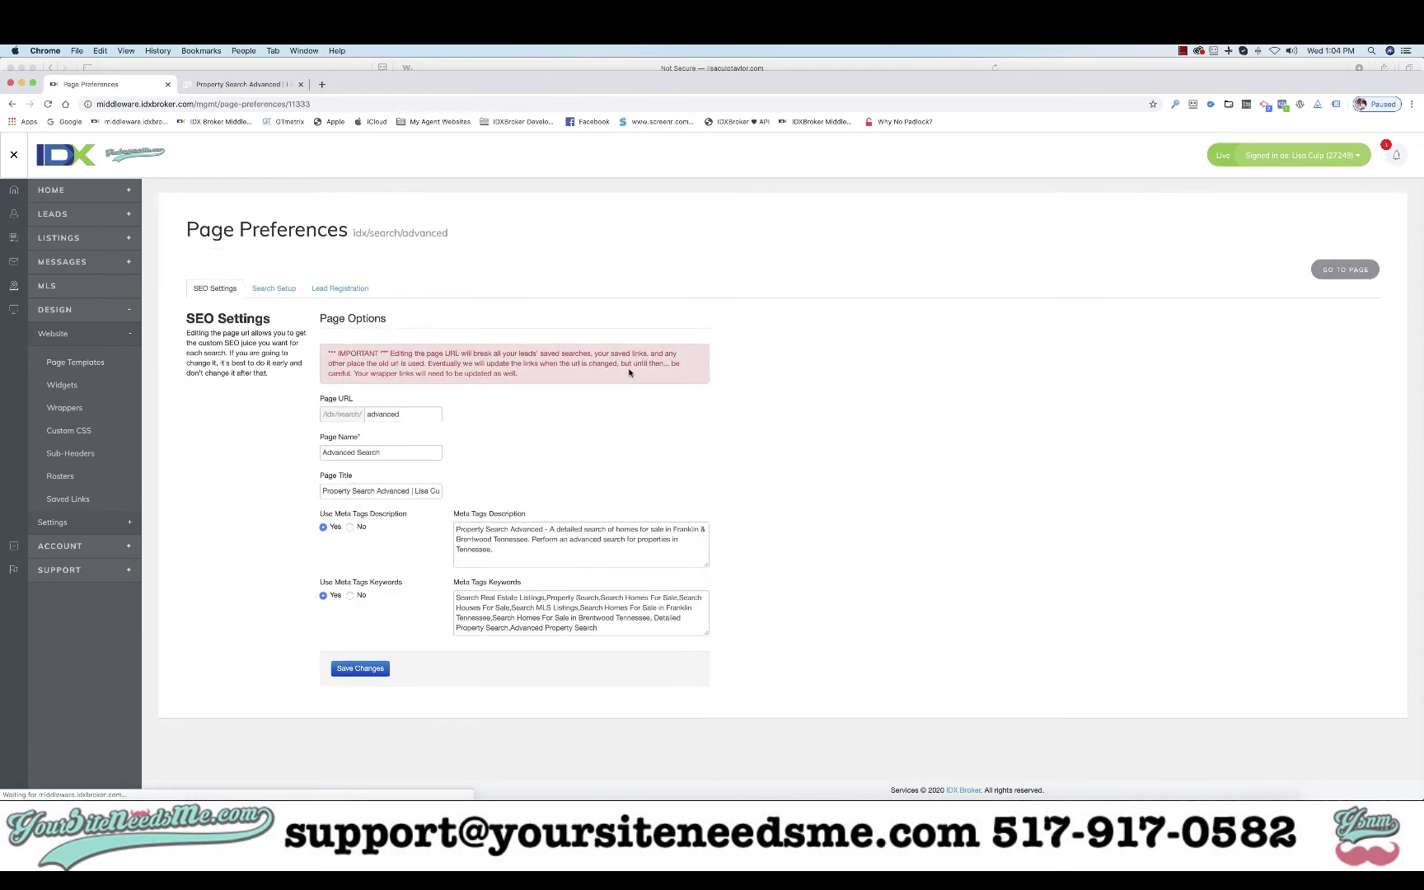
click(275, 289)
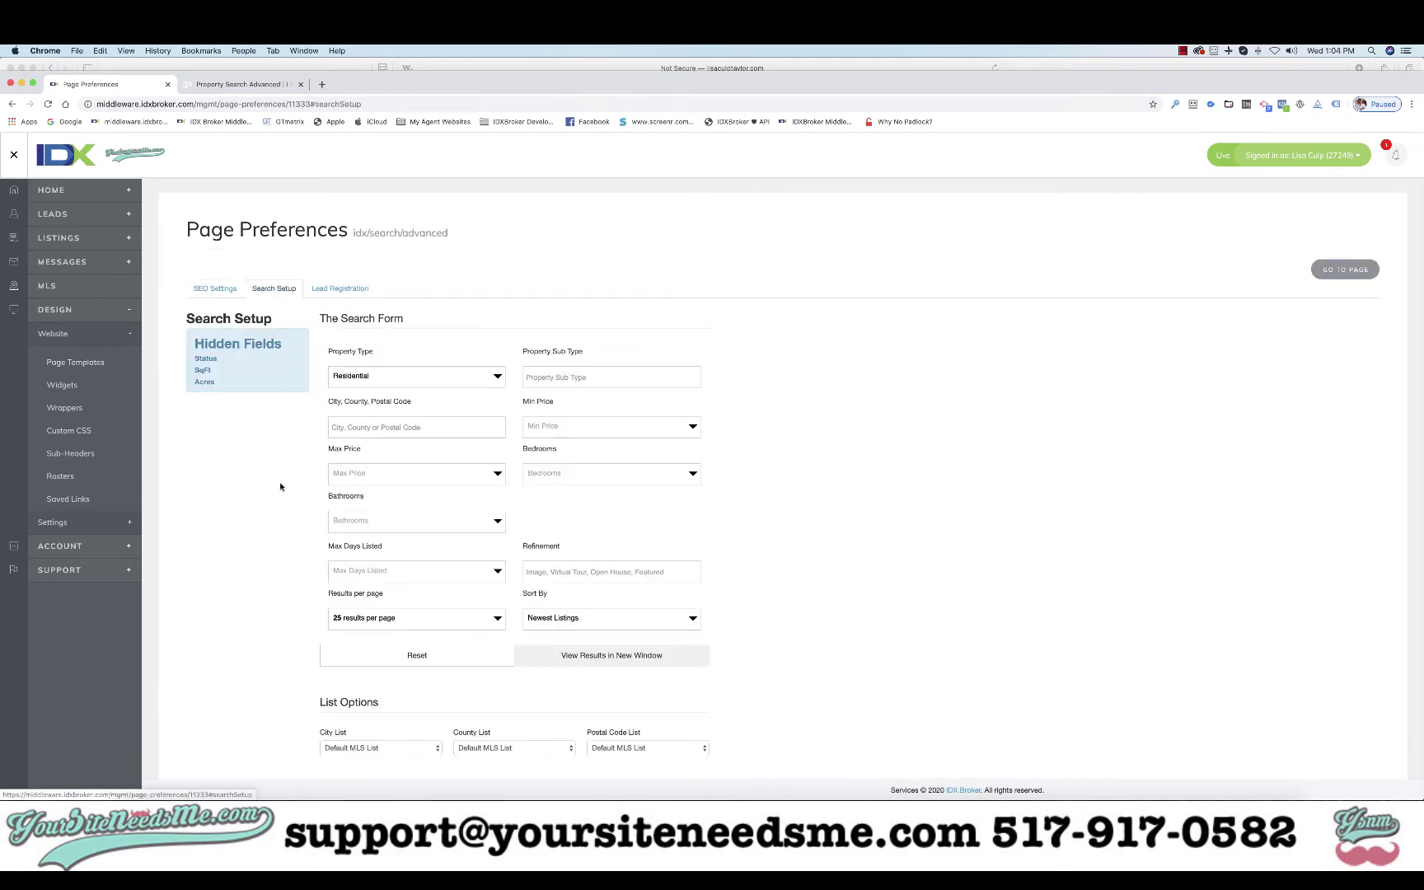
scroll(274, 555, down, 2)
scroll(309, 552, down, 2)
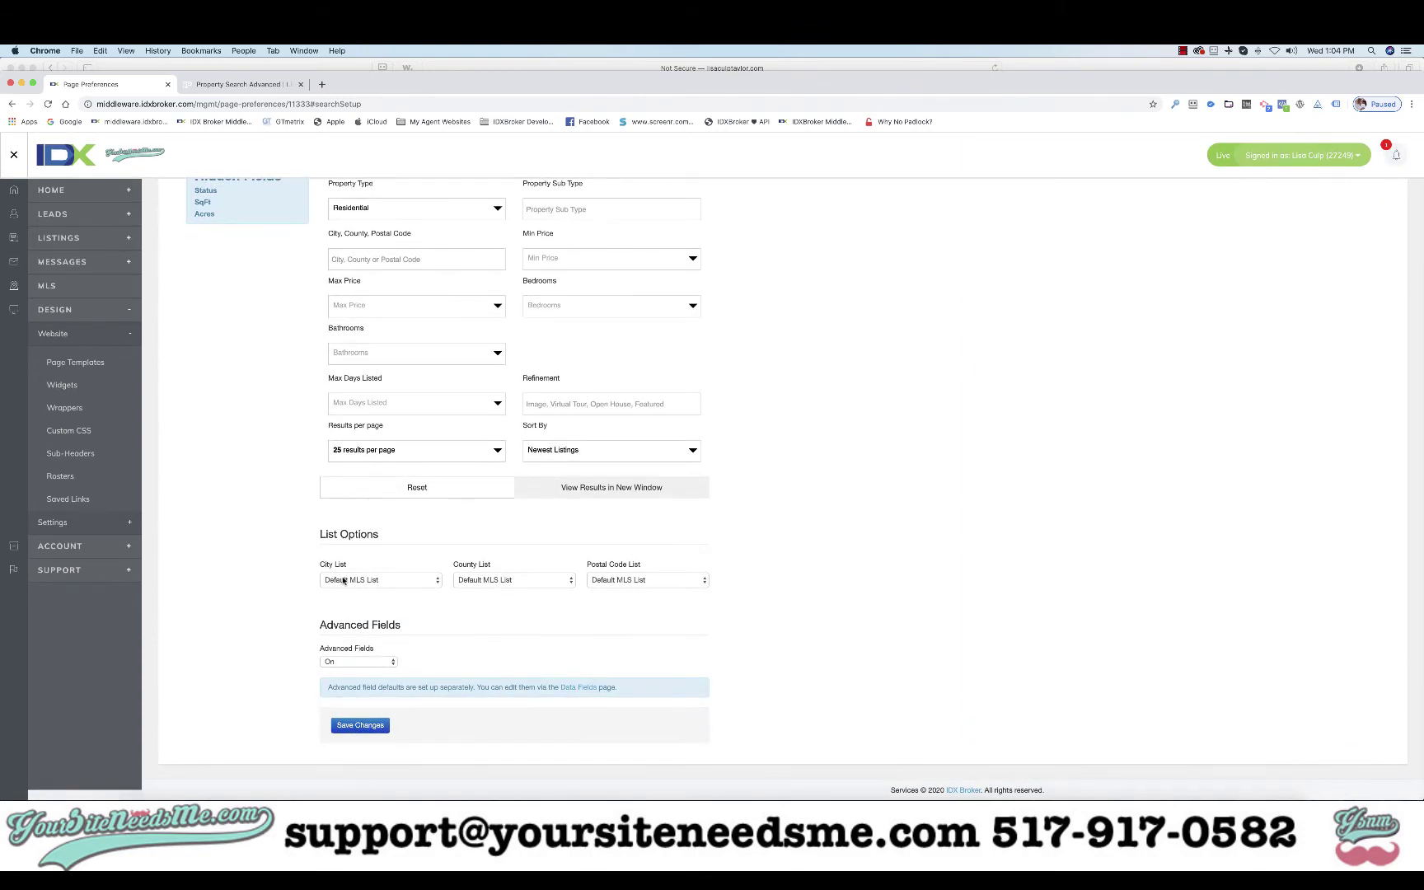
click(406, 581)
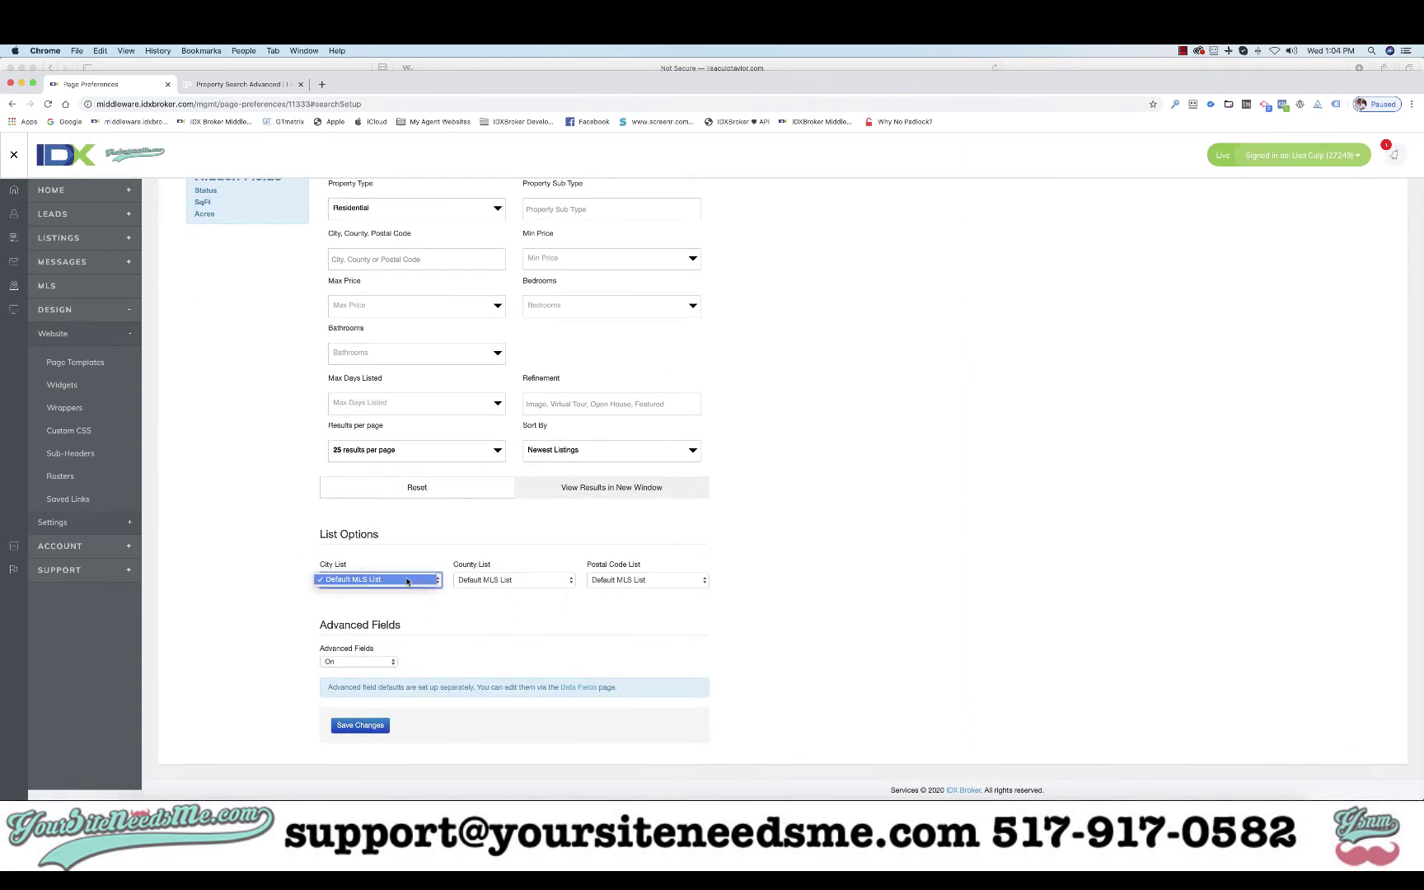
click(359, 582)
- Return to the page templates and go back to the location list settings
click(75, 362)
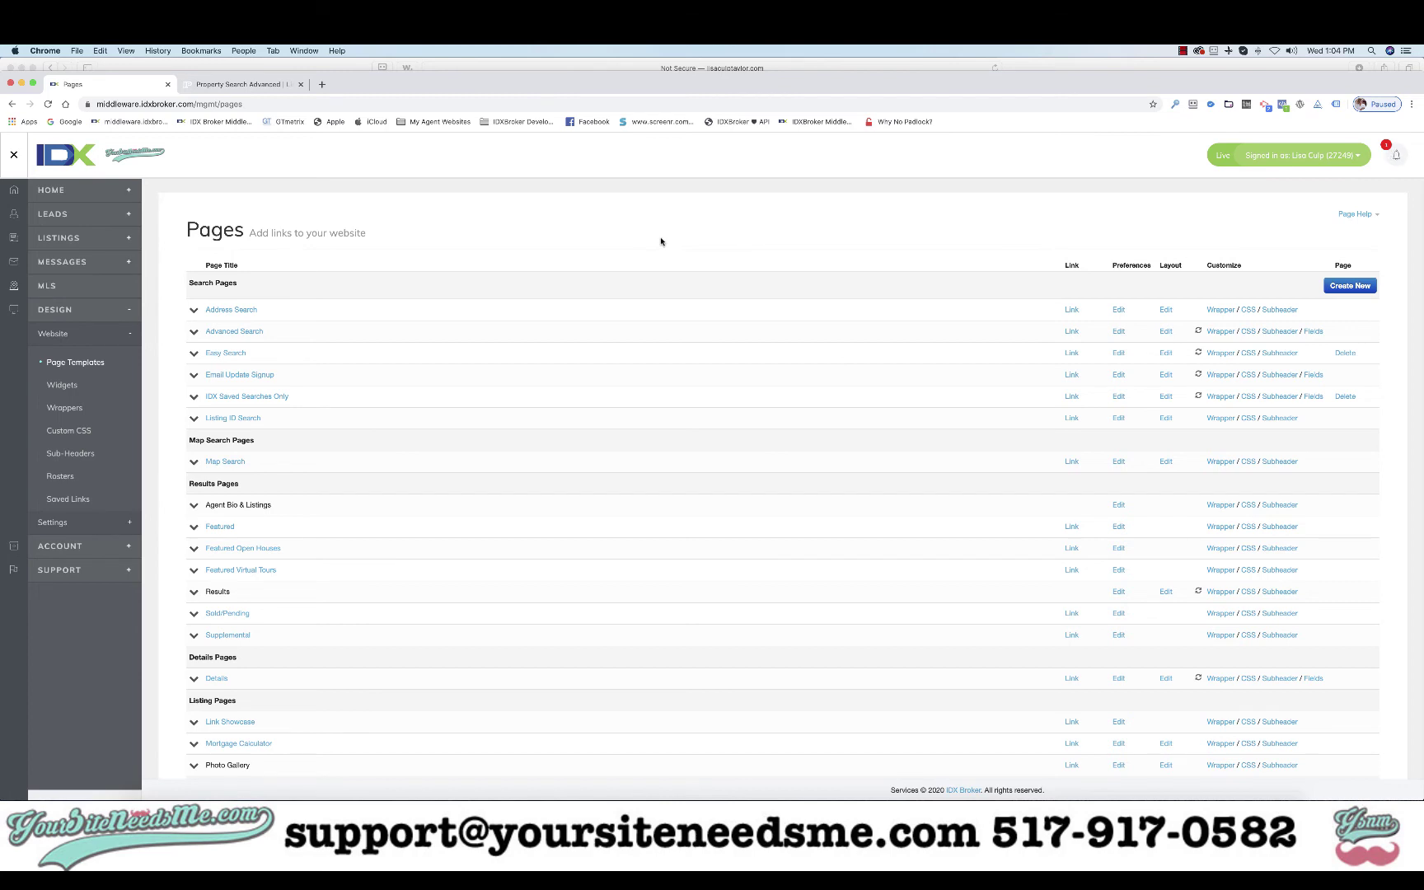
click(81, 525)
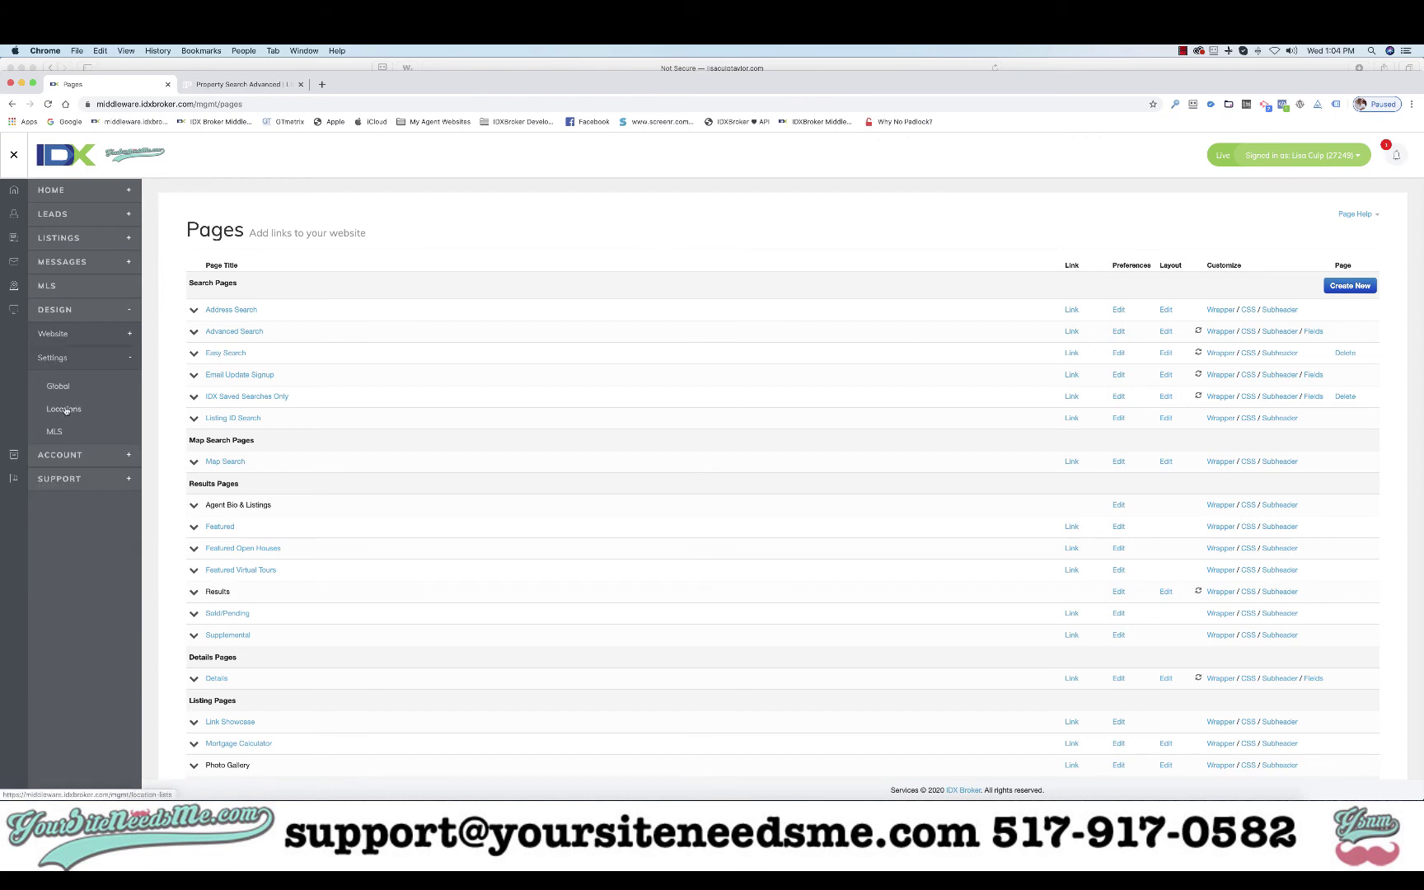